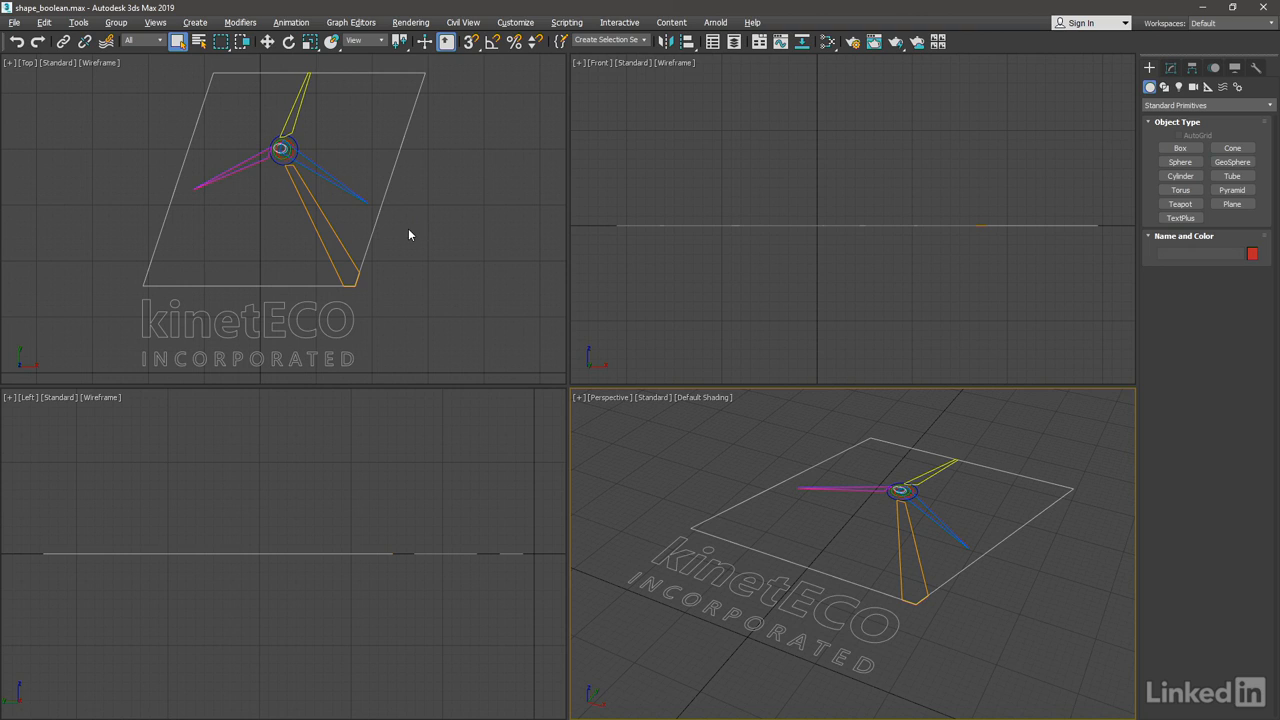
# Maximize the Top viewport and inspect where the orange turbine pole's base overlaps the corner of the logo outline.
pyautogui.click(409, 234)
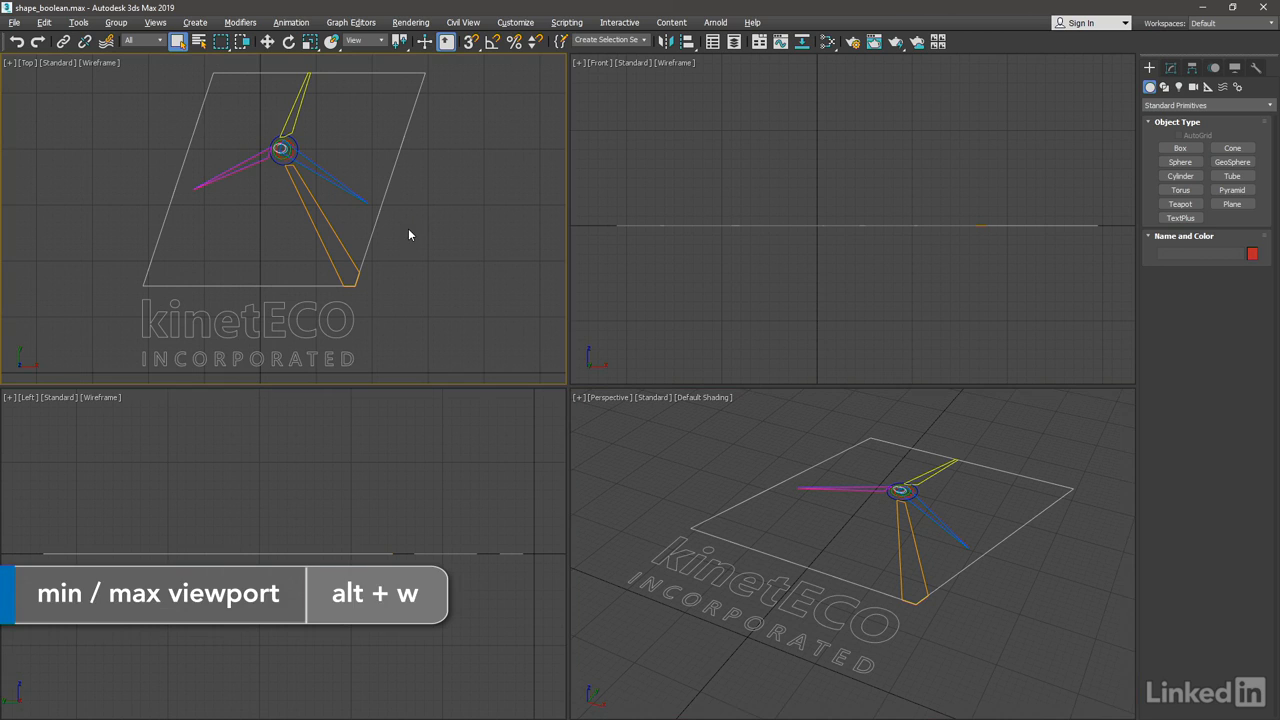
pyautogui.hotkey('alt', 'w')
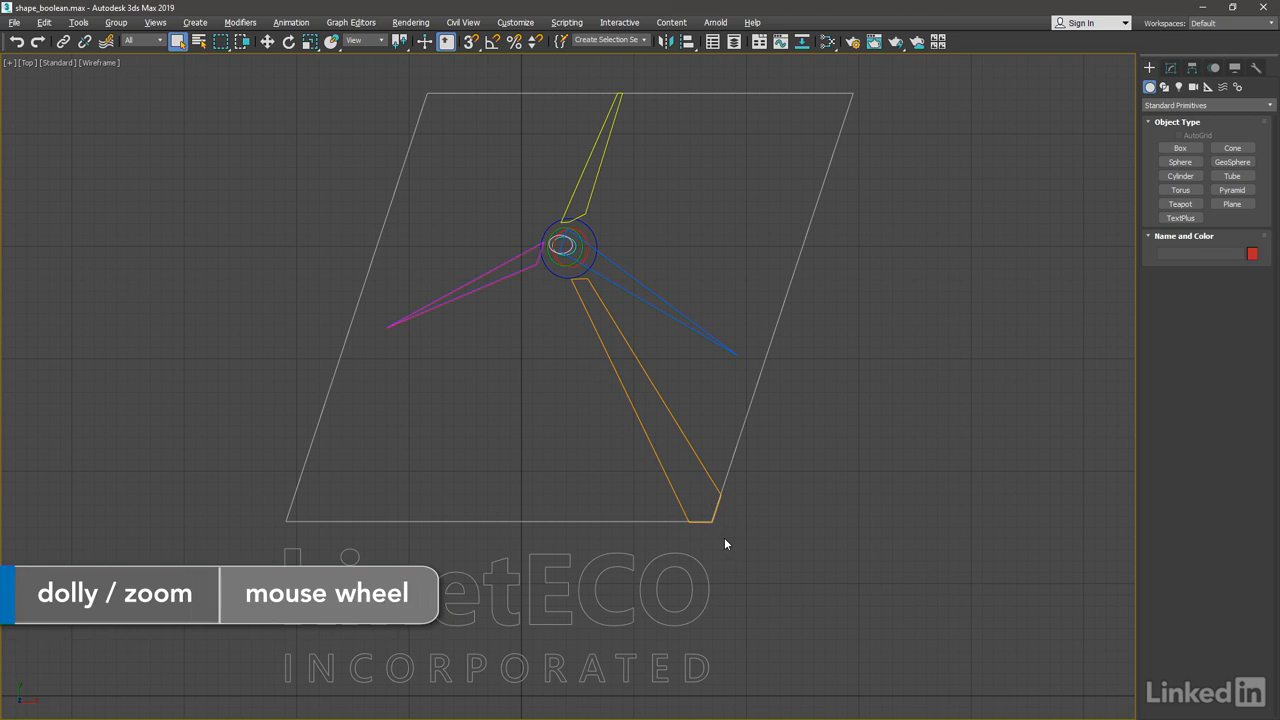
pyautogui.scroll(10, 724, 540)
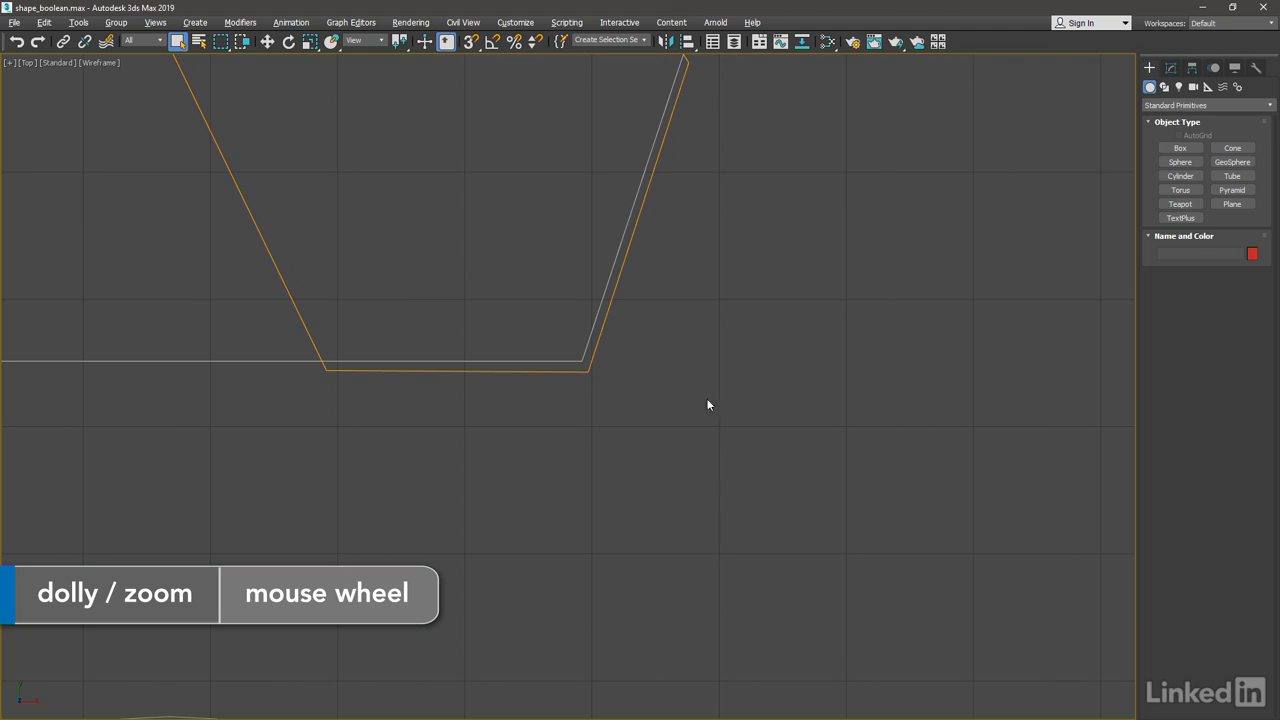
pyautogui.moveTo(698, 284); pyautogui.dragTo(728, 438, button='middle')
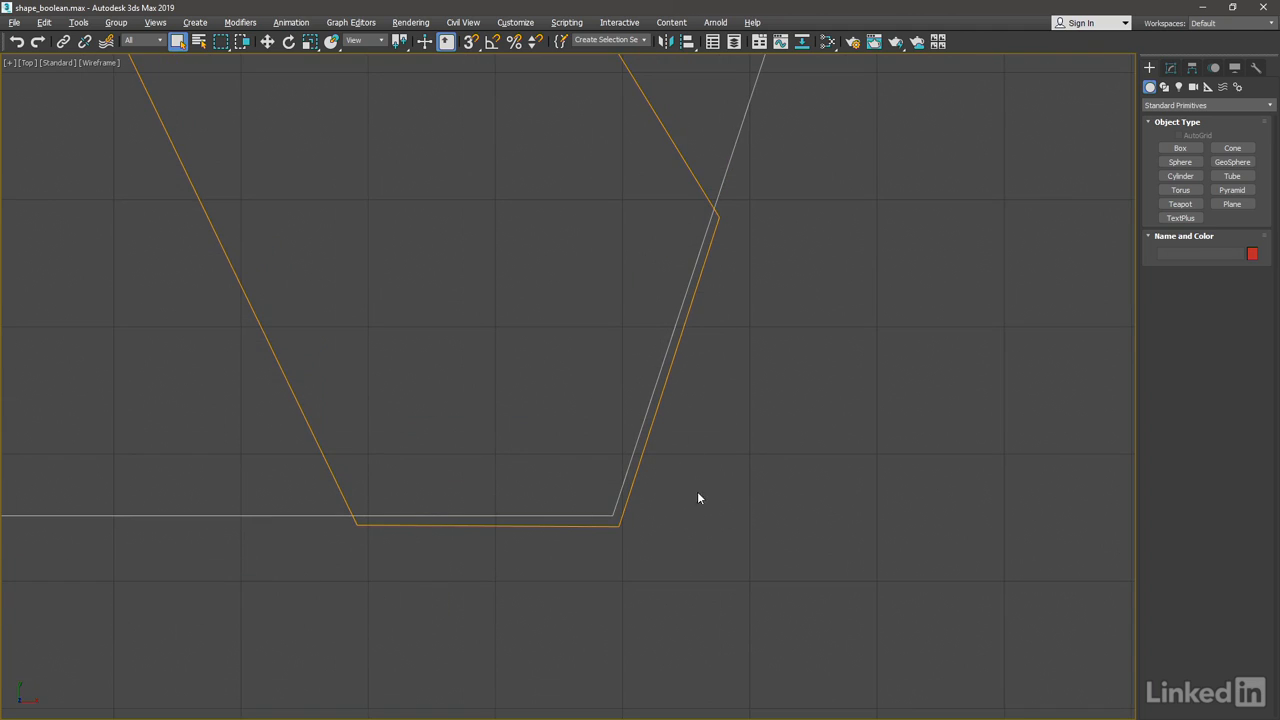
pyautogui.scroll(-8, 698, 497)
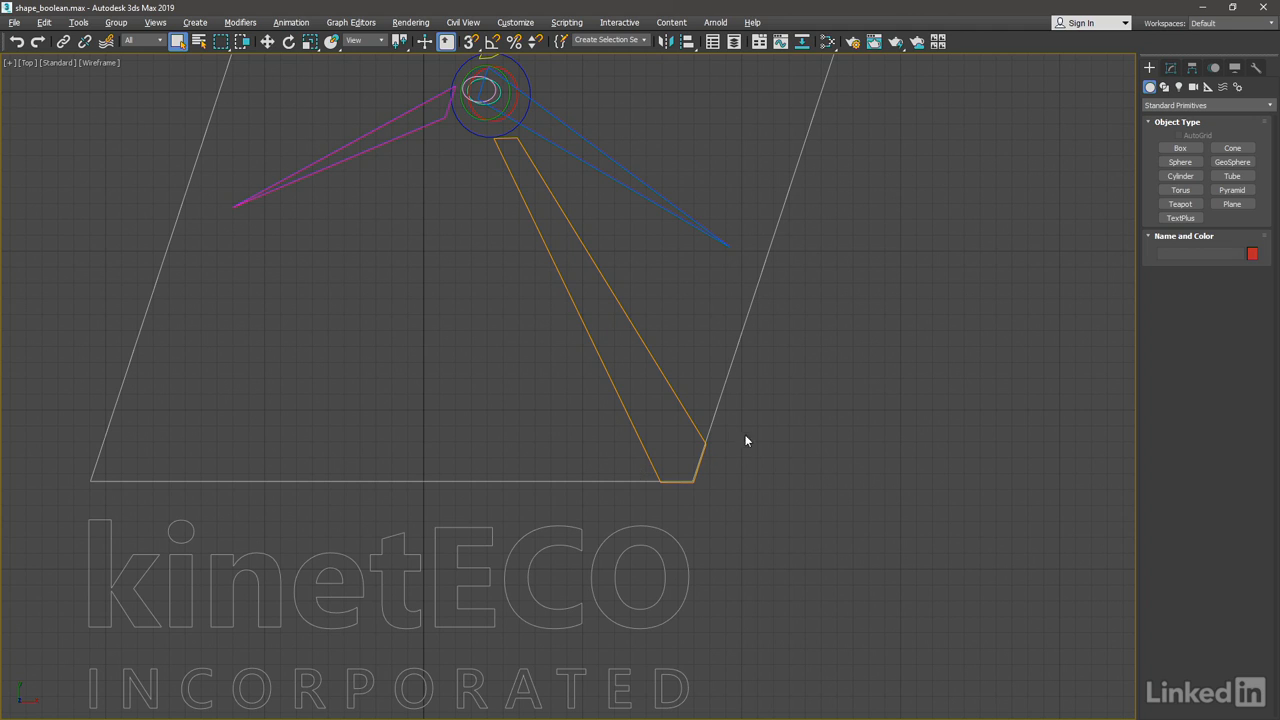
pyautogui.scroll(-6, 821, 409)
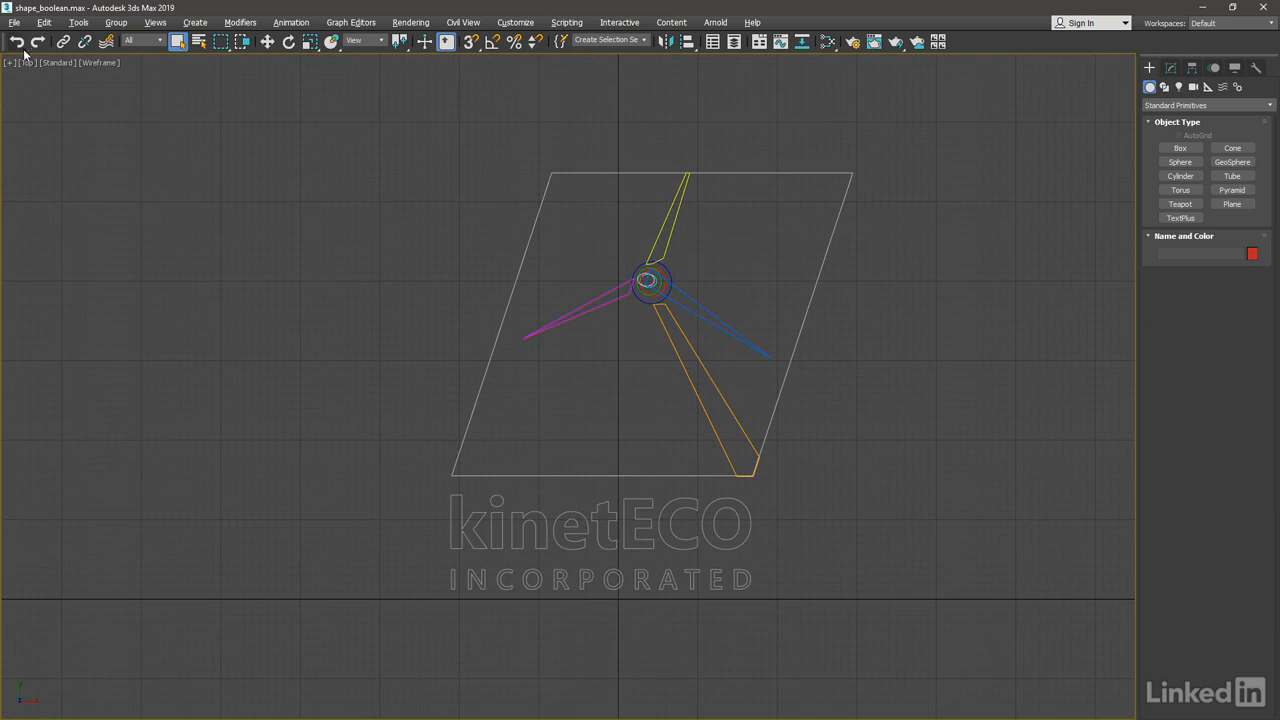
# Open logo_reference.png from the sceneassets images folder in the image viewer and place it beside the logo splines.
pyautogui.click(14, 22)
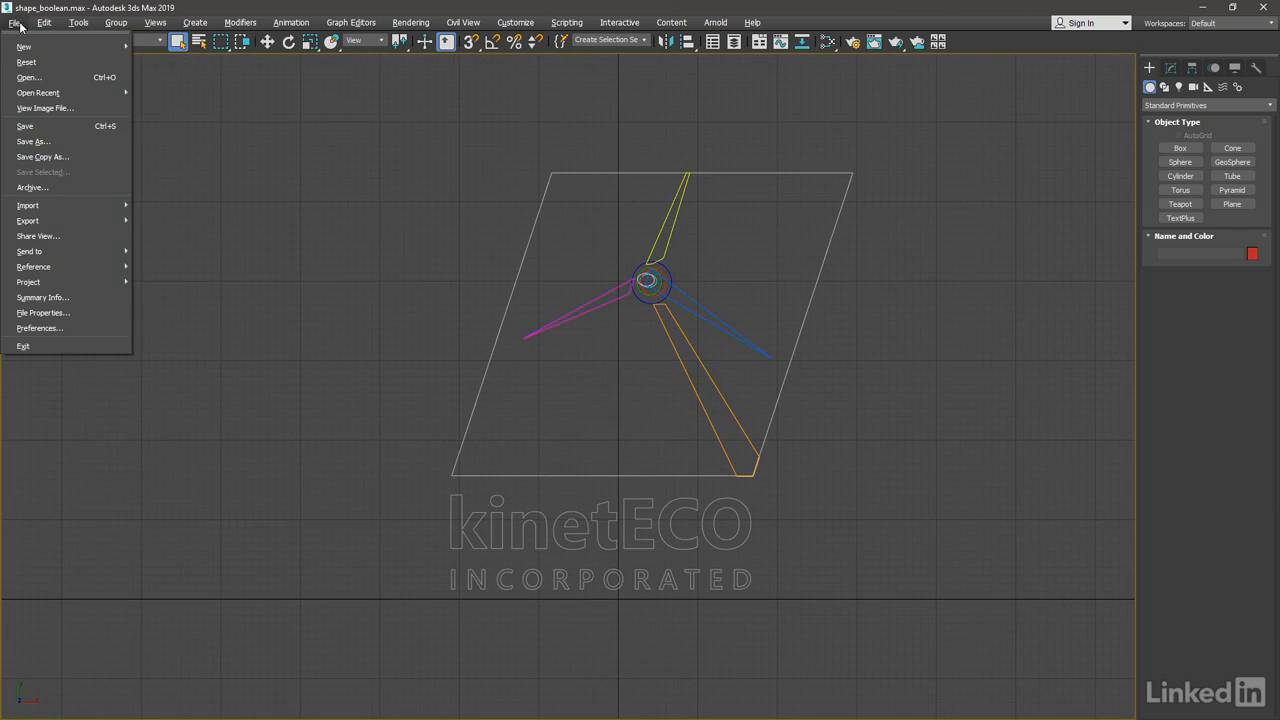
pyautogui.click(86, 108)
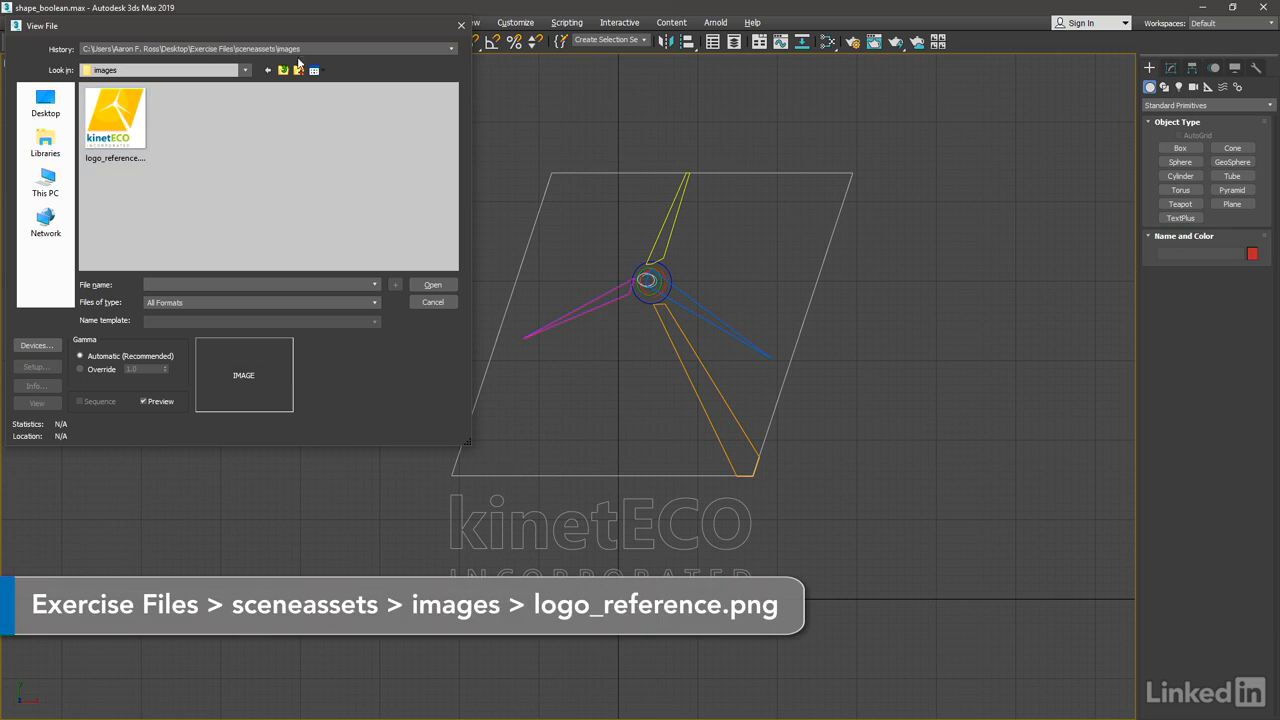
pyautogui.click(122, 125)
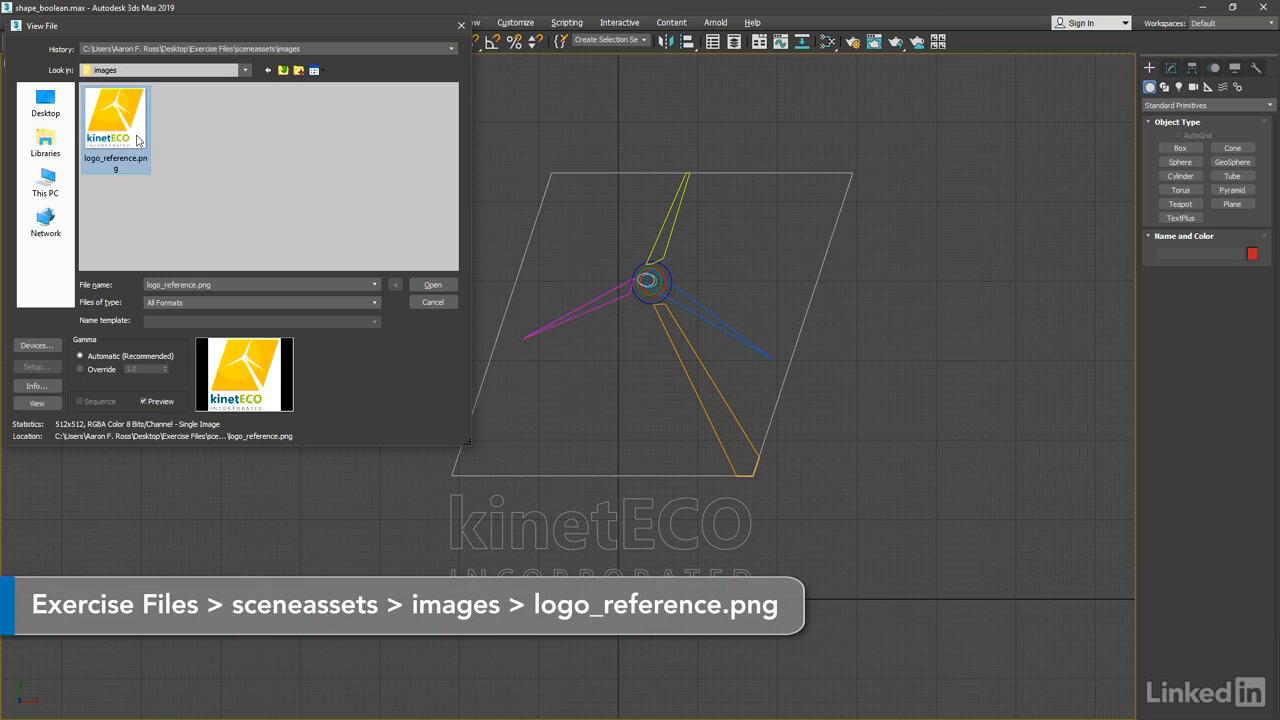
pyautogui.click(428, 286)
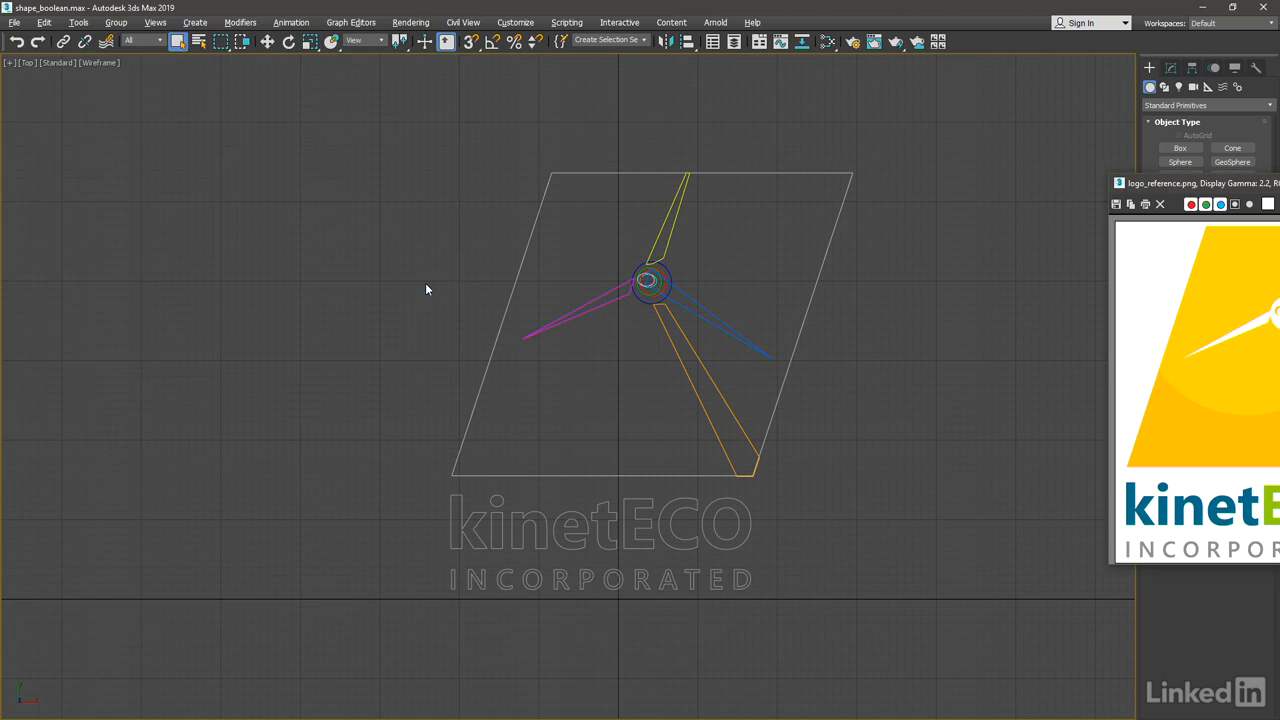
pyautogui.moveTo(1135, 187); pyautogui.dragTo(43, 129)
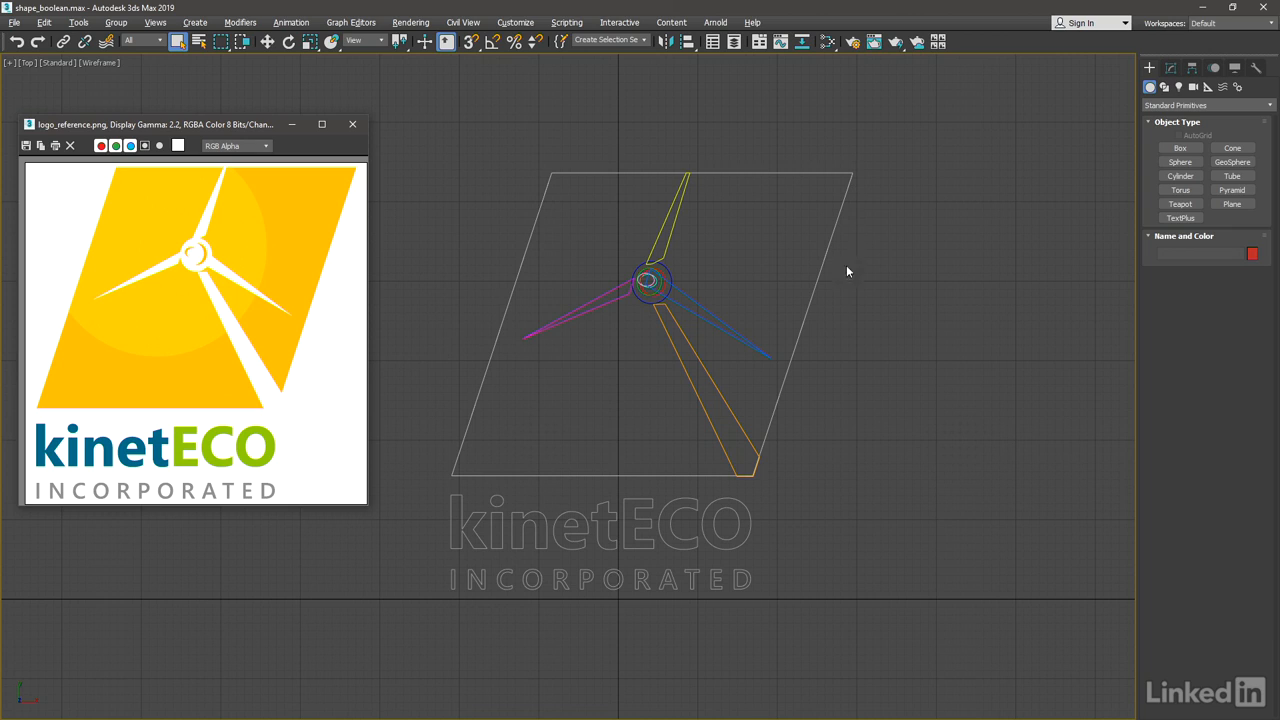
# Convert the slanted logo outline into a ShpBoolean compound shape.
pyautogui.click(804, 325)
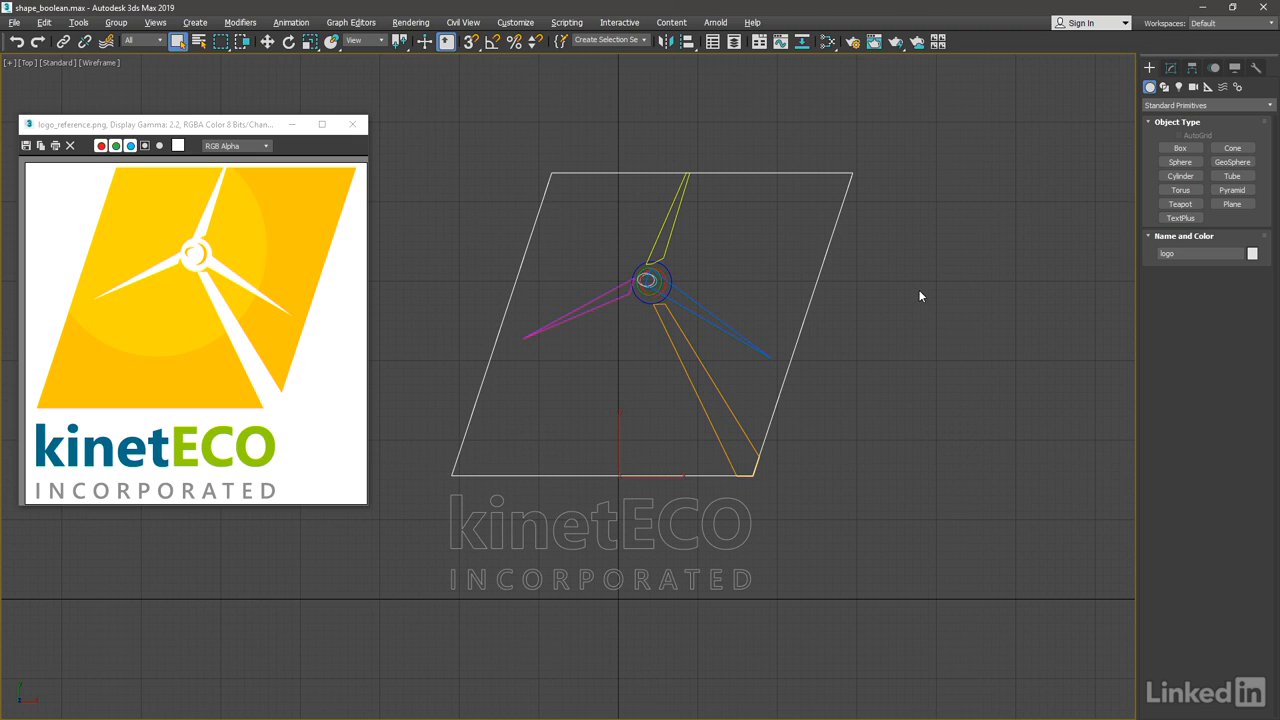
pyautogui.click(1165, 88)
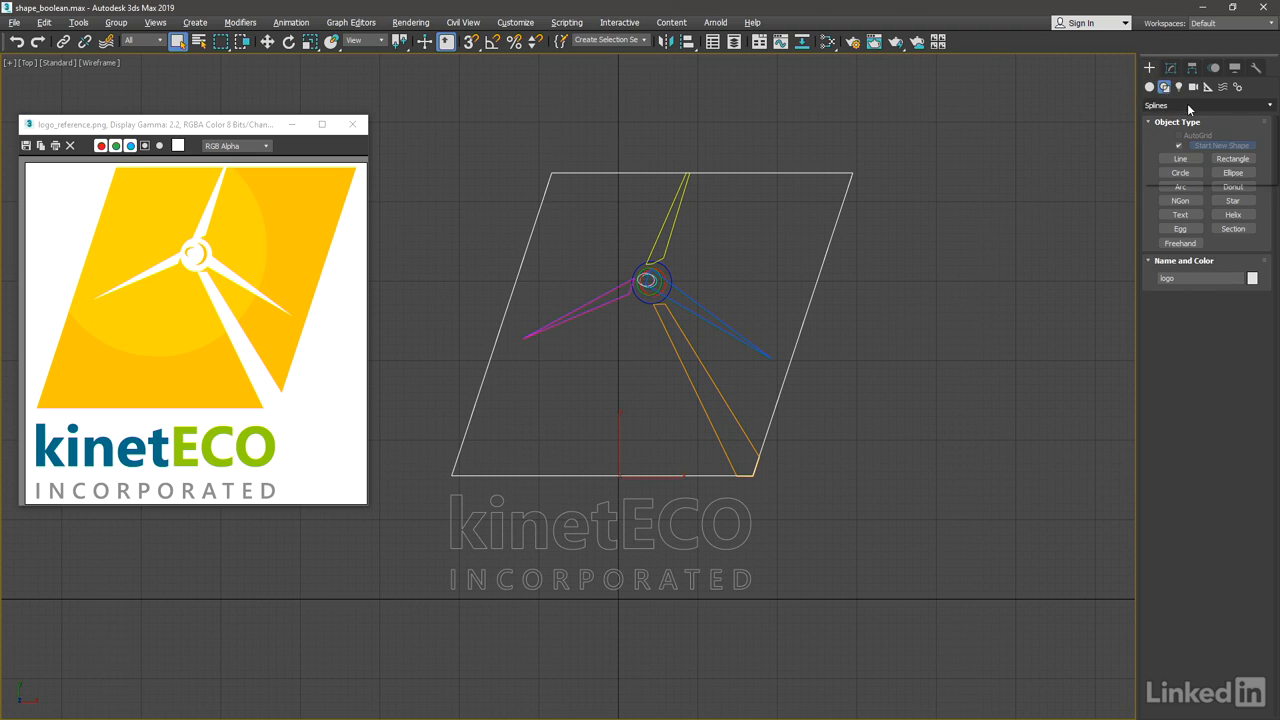
pyautogui.click(1188, 106)
pyautogui.click(1214, 145)
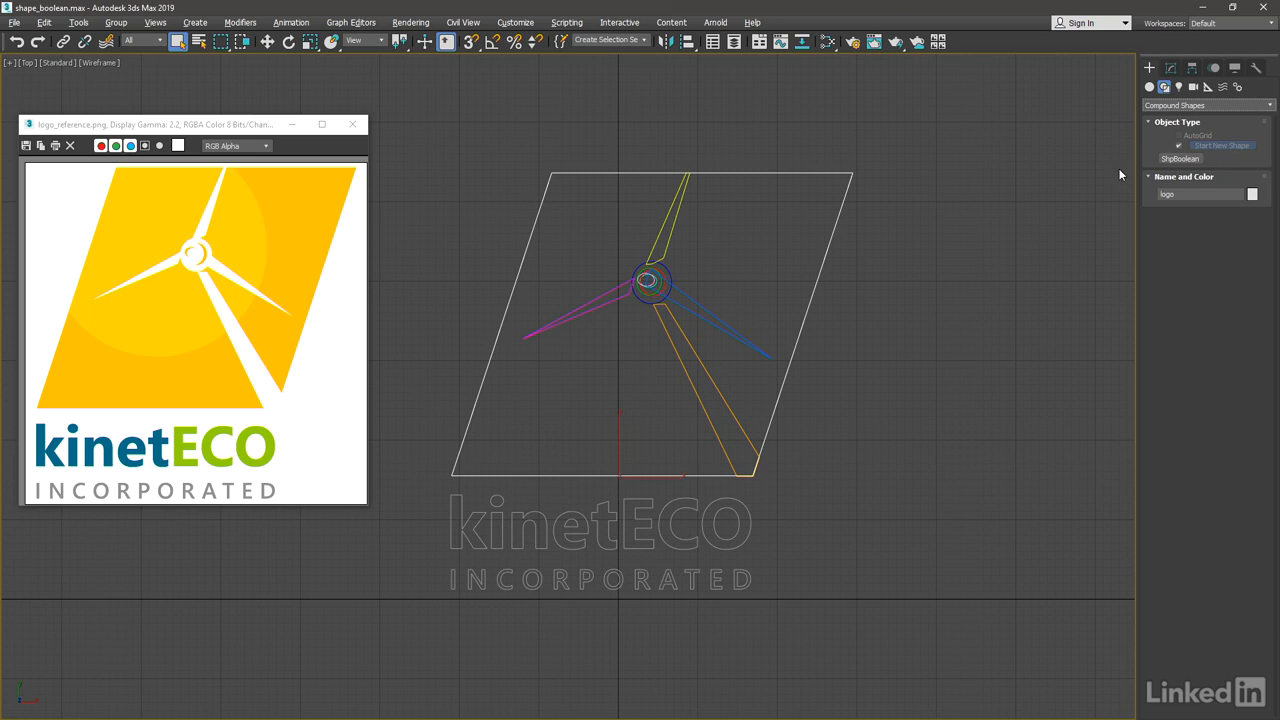
pyautogui.click(1164, 159)
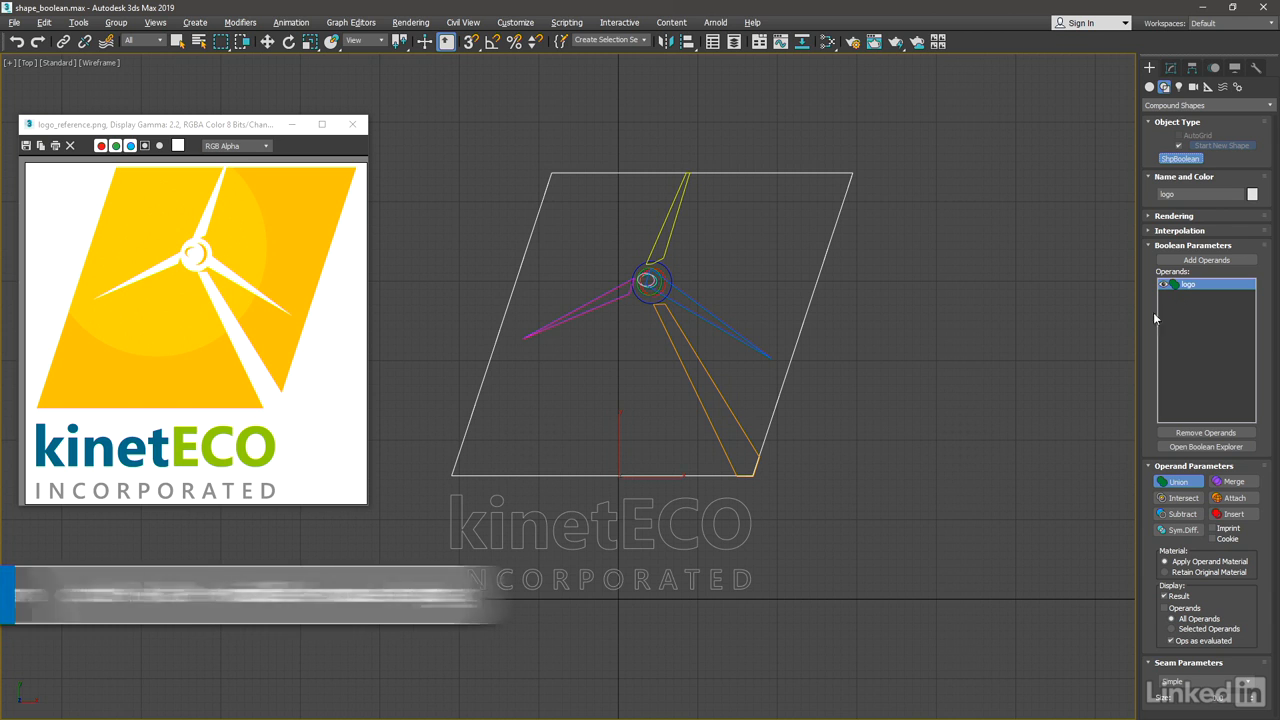
# Add the large hub circle to the logo's shape Boolean as an operand and set its operation to Subtract.
pyautogui.keyDown('ctrl'); pyautogui.keyDown('alt'); pyautogui.moveTo(824, 369); pyautogui.dragTo(977, 397, button='middle'); pyautogui.keyUp('alt'); pyautogui.keyUp('ctrl')
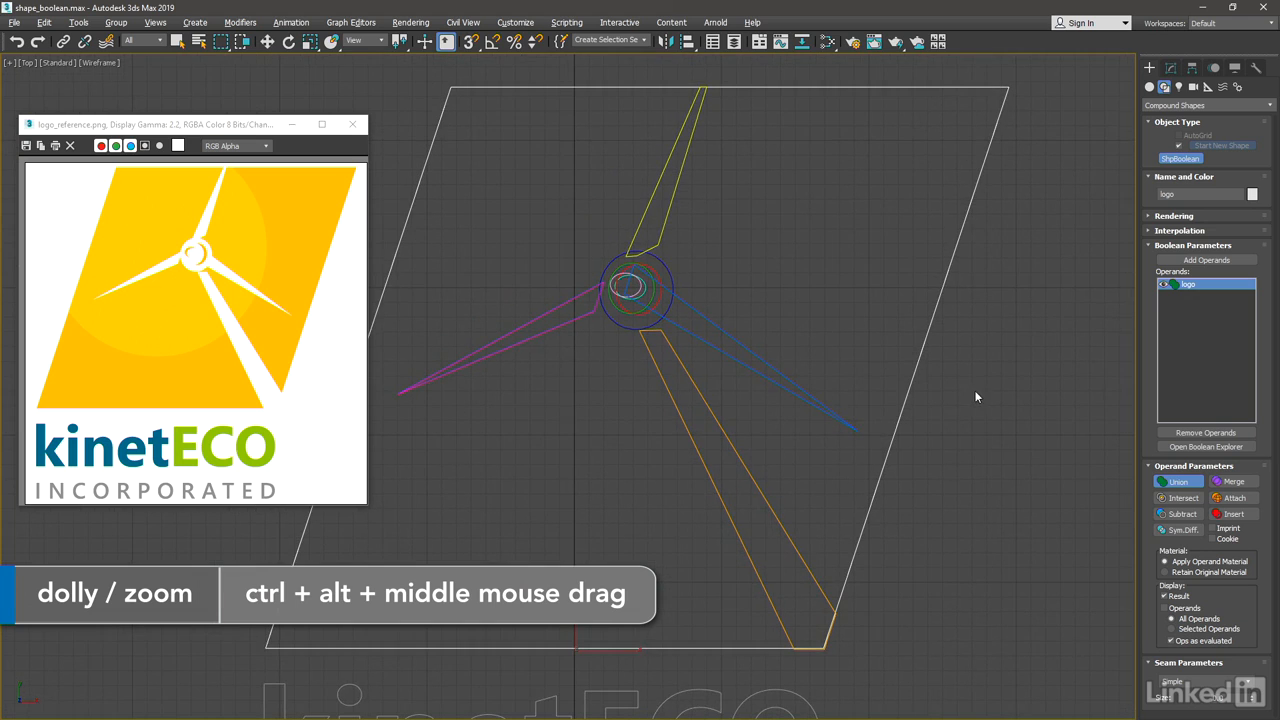
pyautogui.click(1168, 262)
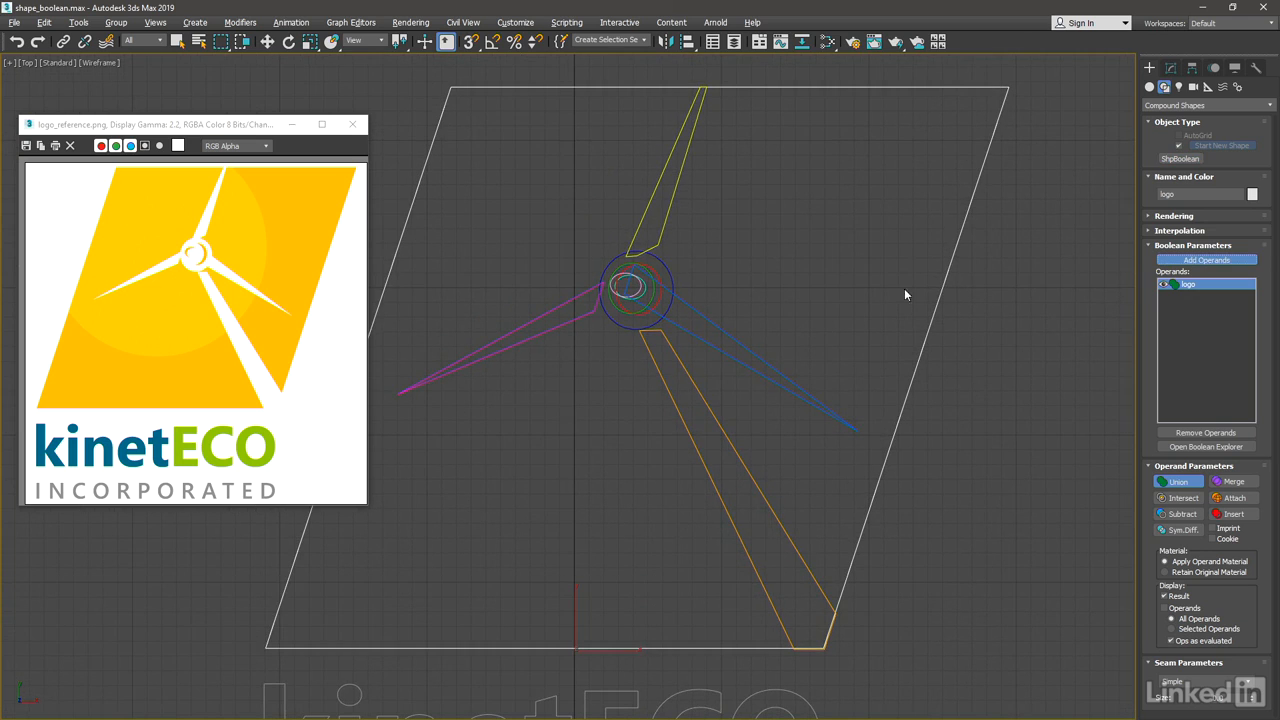
pyautogui.click(673, 281)
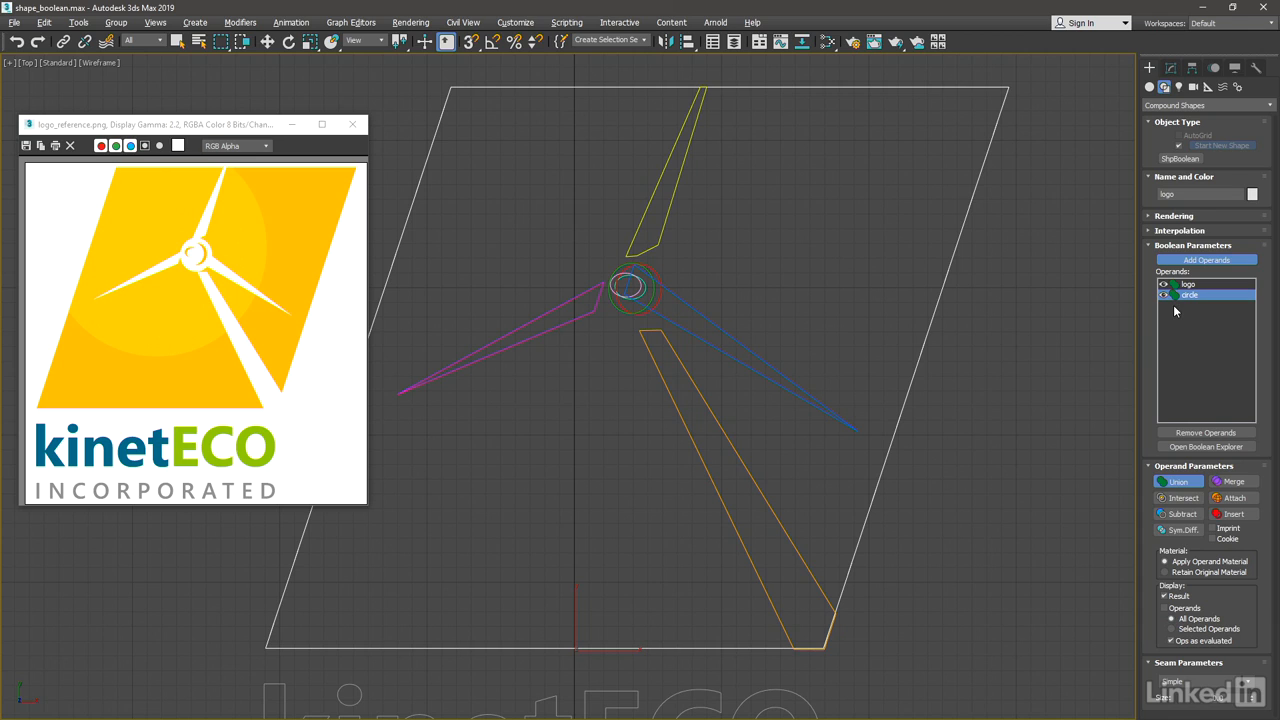
pyautogui.click(1186, 514)
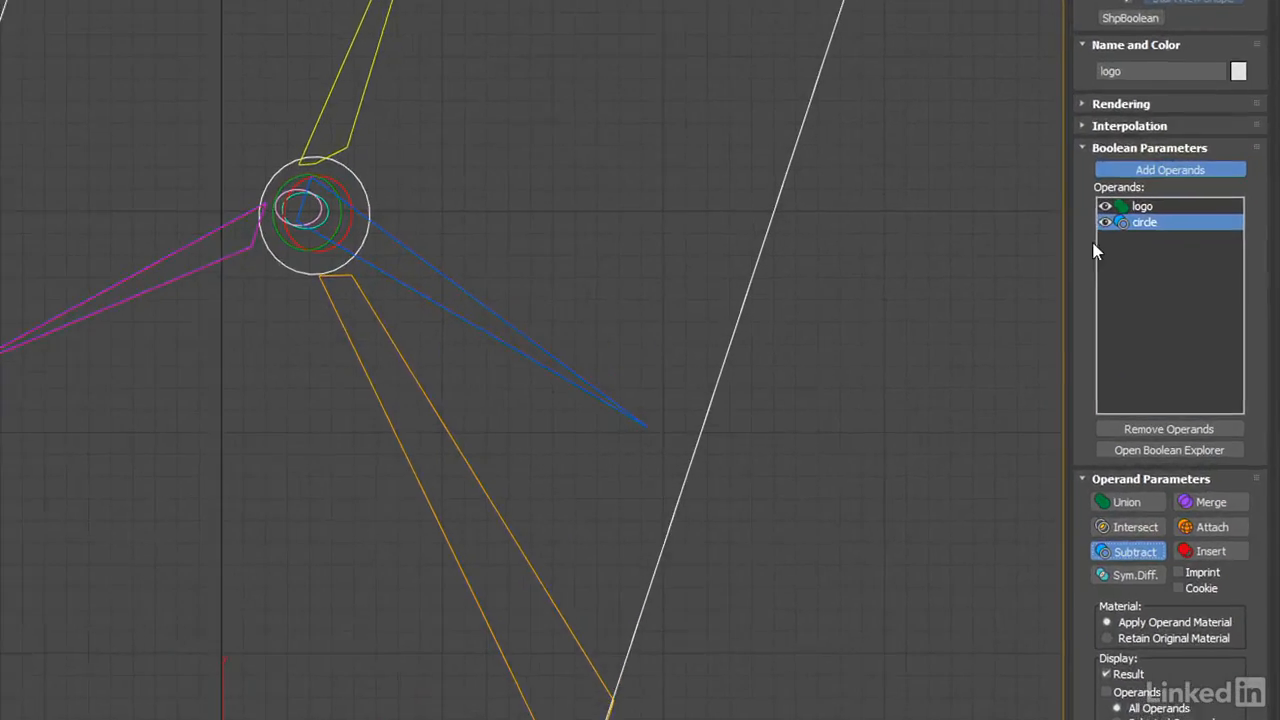
# Create a new nested Boolean from the circle operand and rename it "subtract".
pyautogui.rightClick(1134, 155)
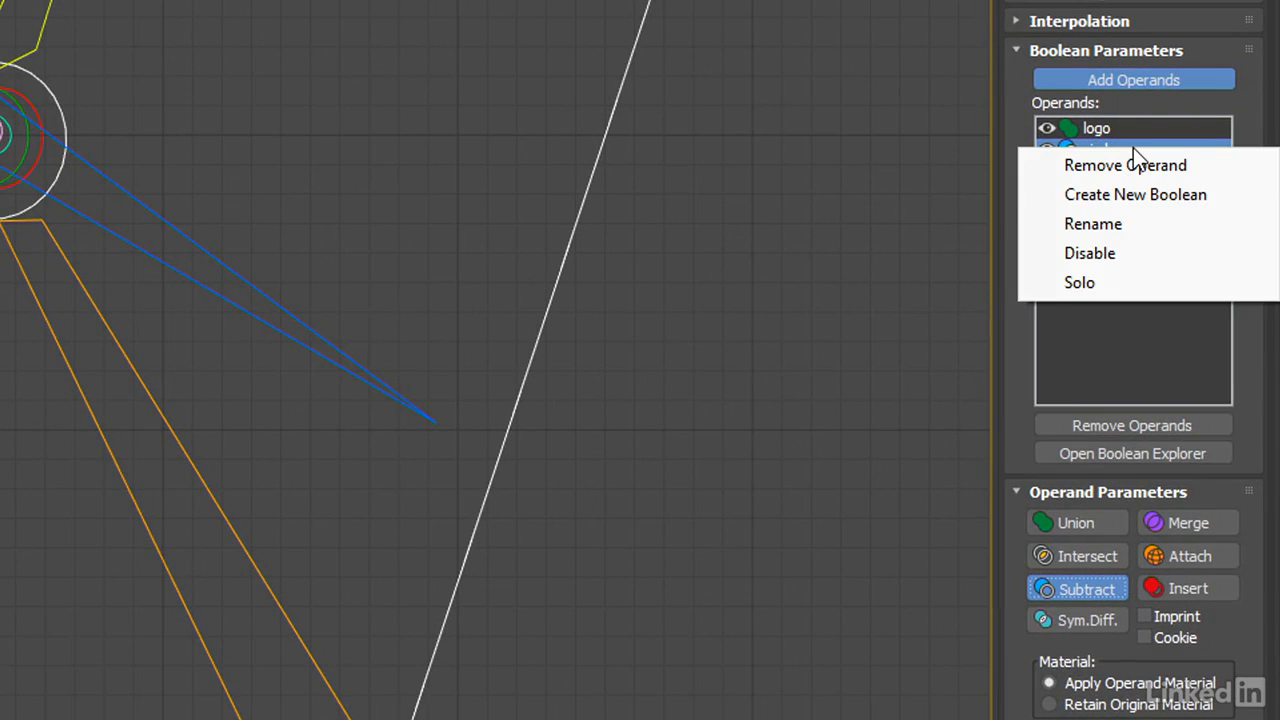
pyautogui.click(1197, 196)
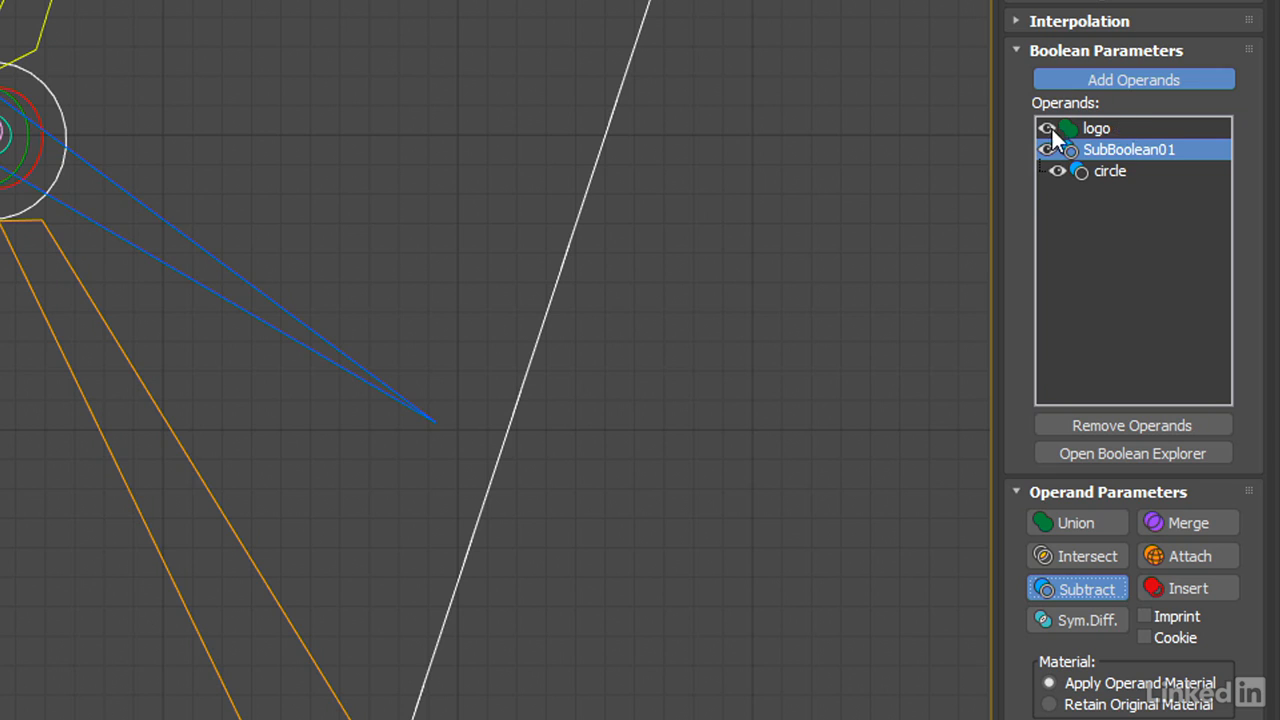
pyautogui.rightClick(1127, 151)
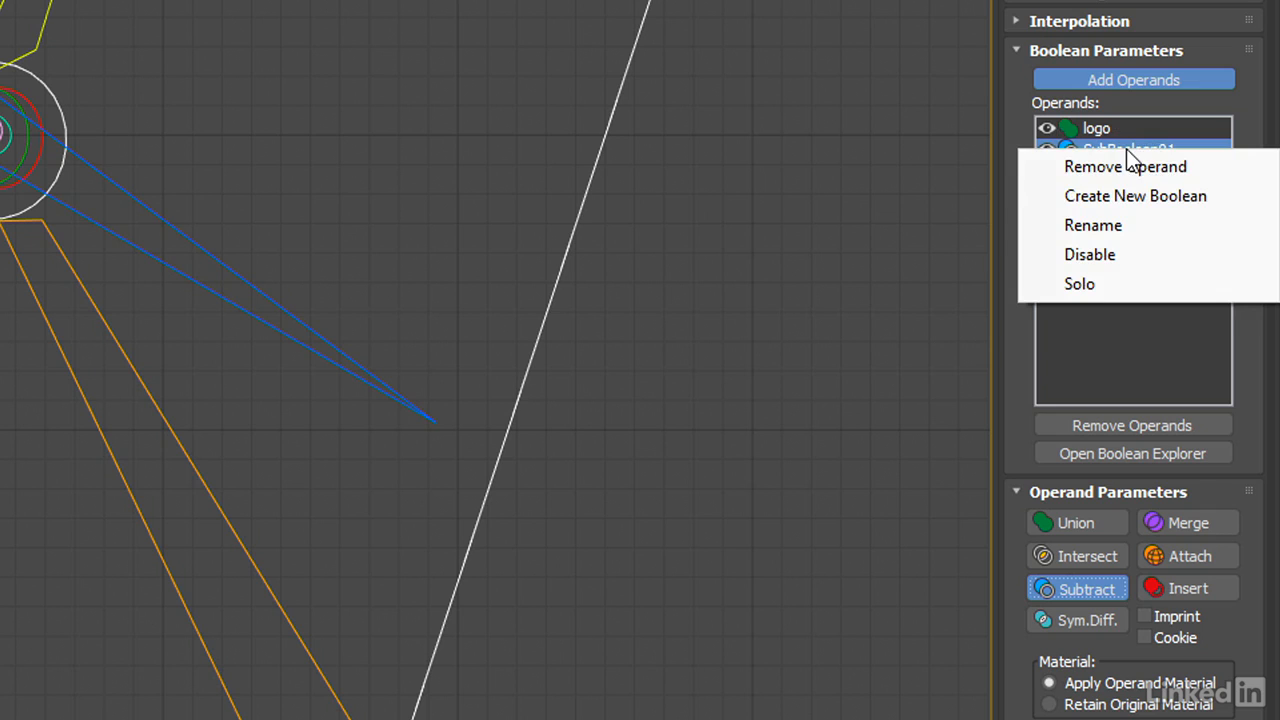
pyautogui.click(1122, 226)
pyautogui.write('sub')
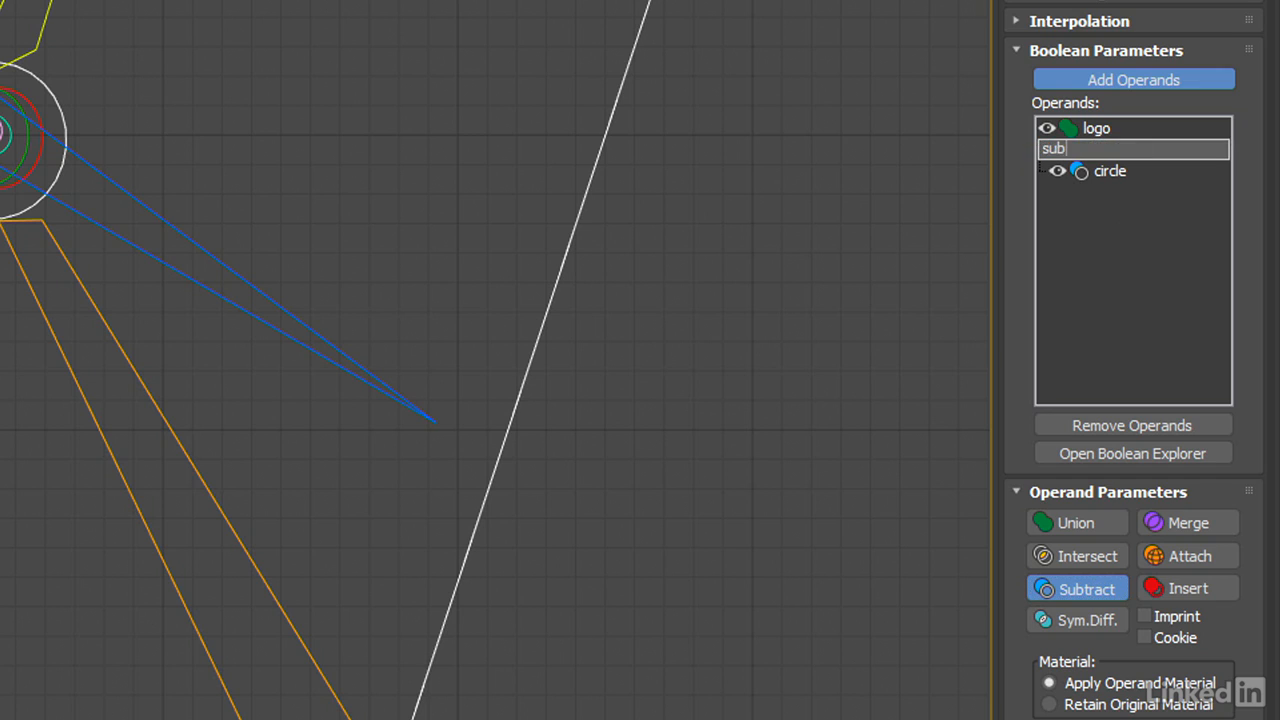
pyautogui.write('tract')
pyautogui.press('Return')
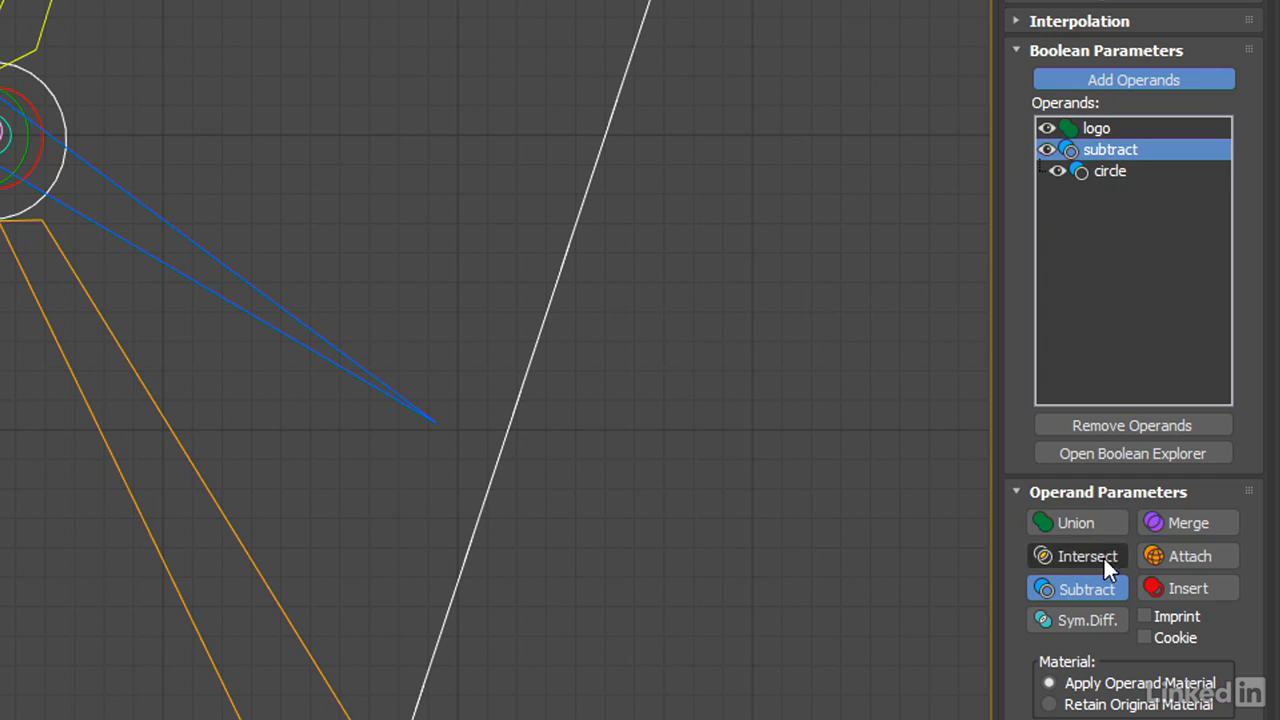
# Set the nested circle operand to Union and add blade 1 beside it inside the subtract Boolean.
pyautogui.click(1109, 173)
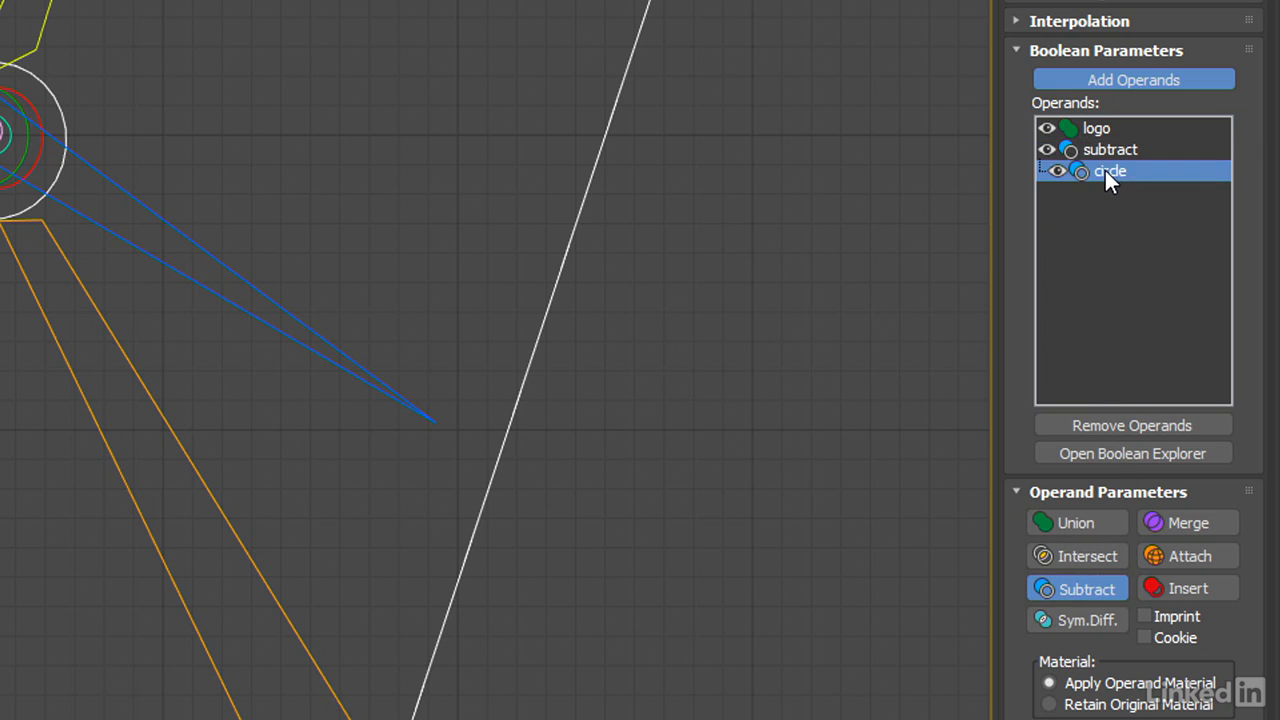
pyautogui.click(1098, 520)
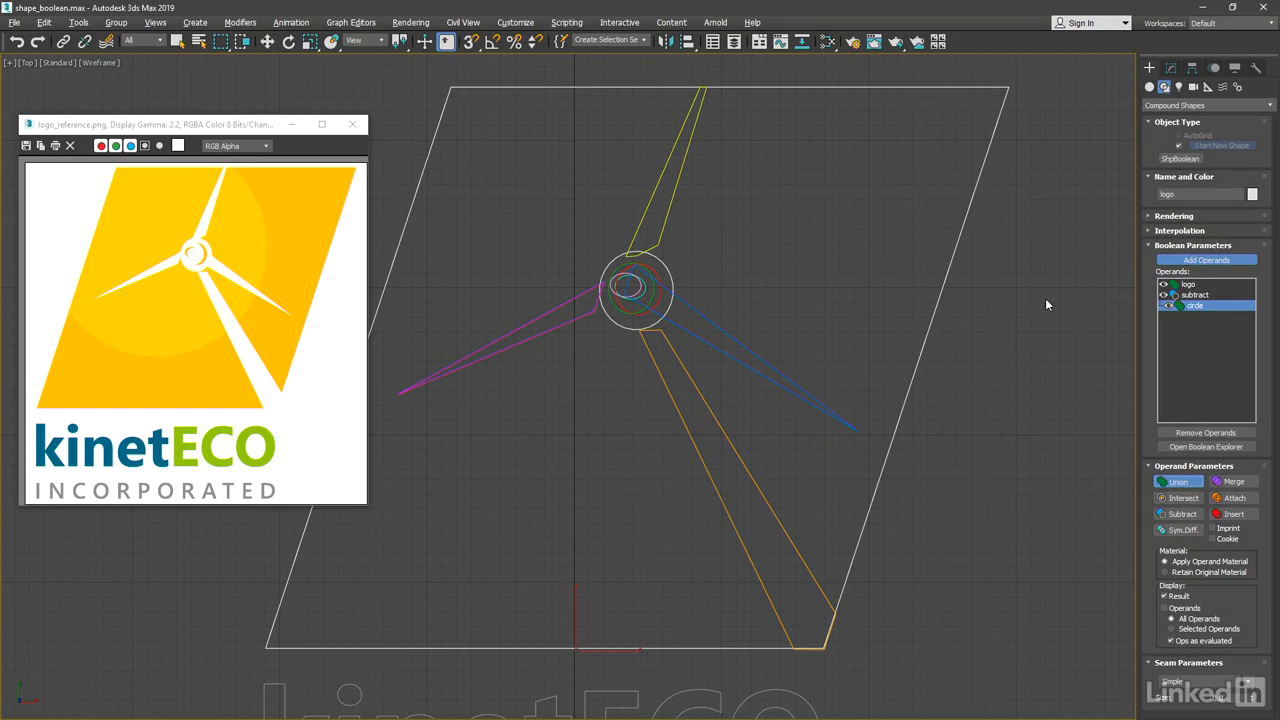
pyautogui.click(812, 399)
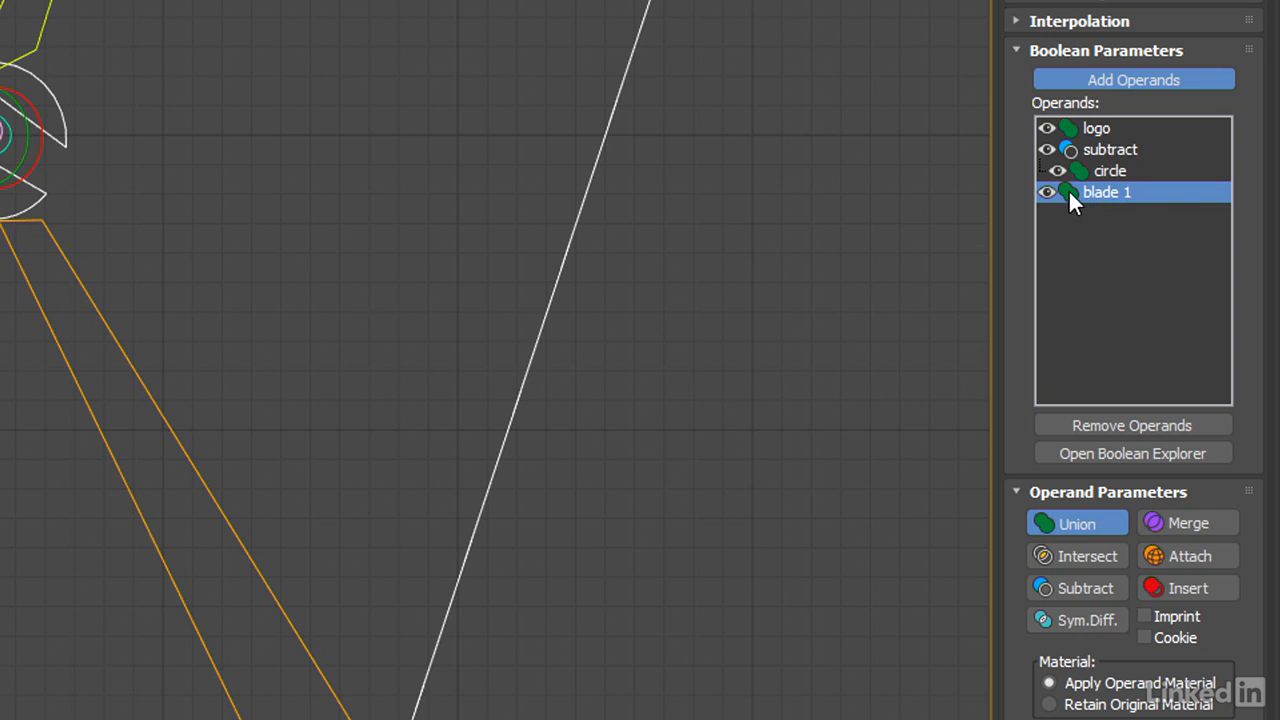
pyautogui.moveTo(1069, 190); pyautogui.dragTo(1163, 171)
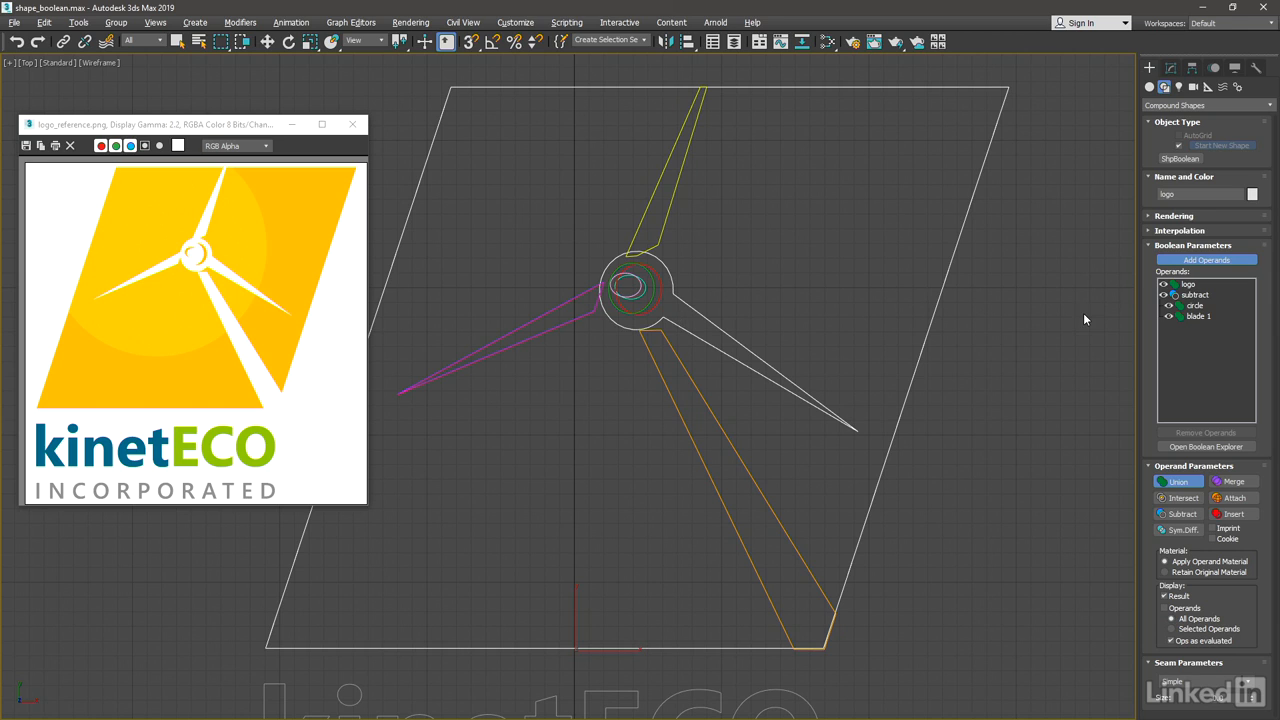
# Add blade 2, blade 3 and the turbine pole as Union operands nested inside the subtract Boolean.
pyautogui.click(1160, 263)
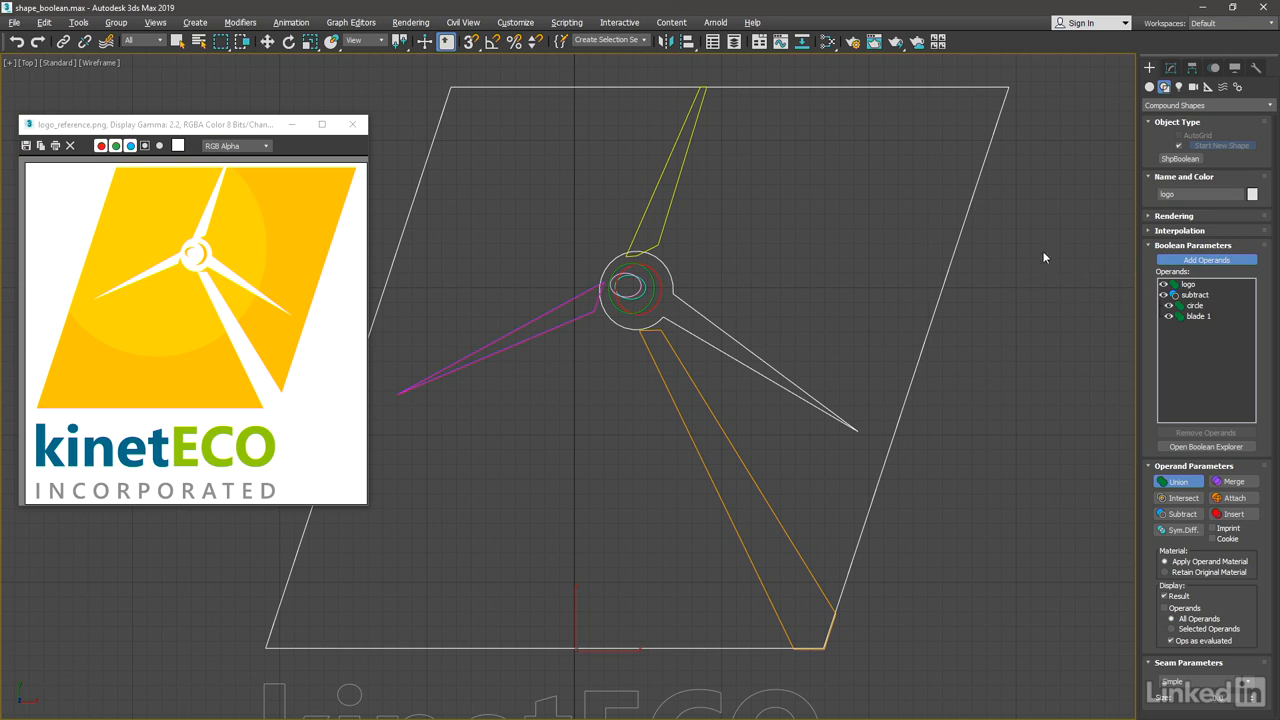
pyautogui.click(665, 229)
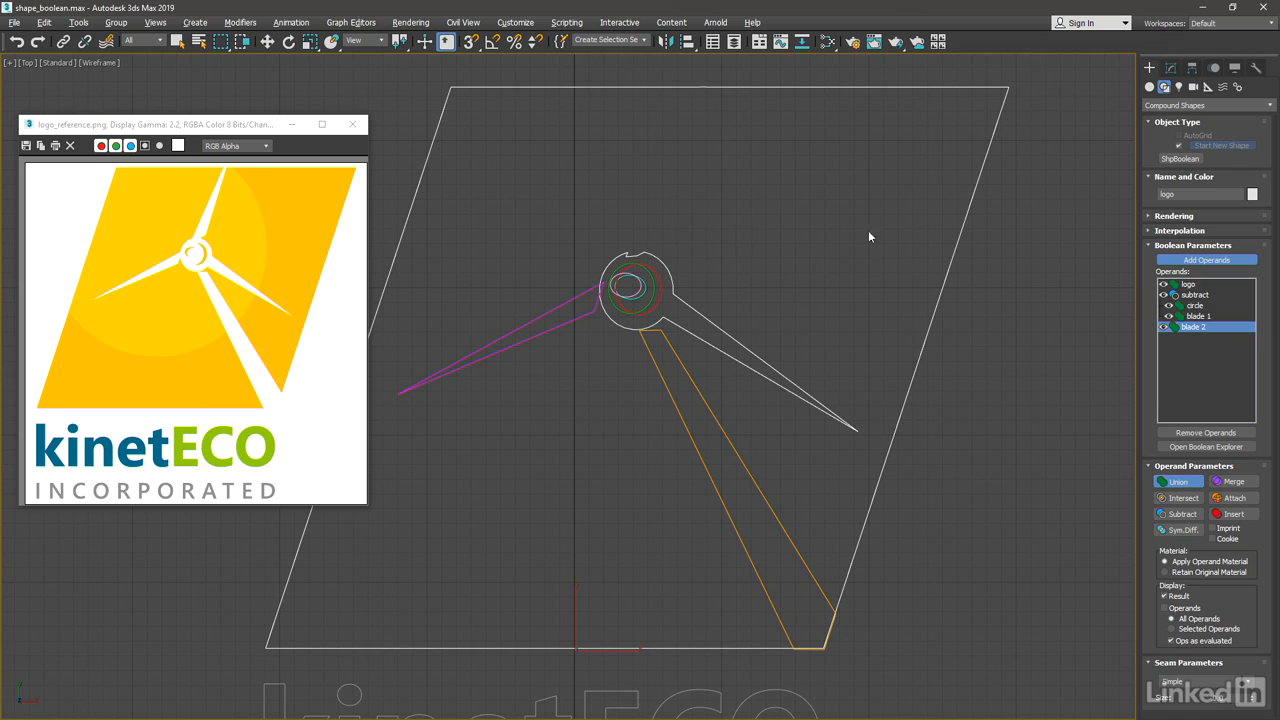
pyautogui.moveTo(1196, 328); pyautogui.dragTo(1203, 326)
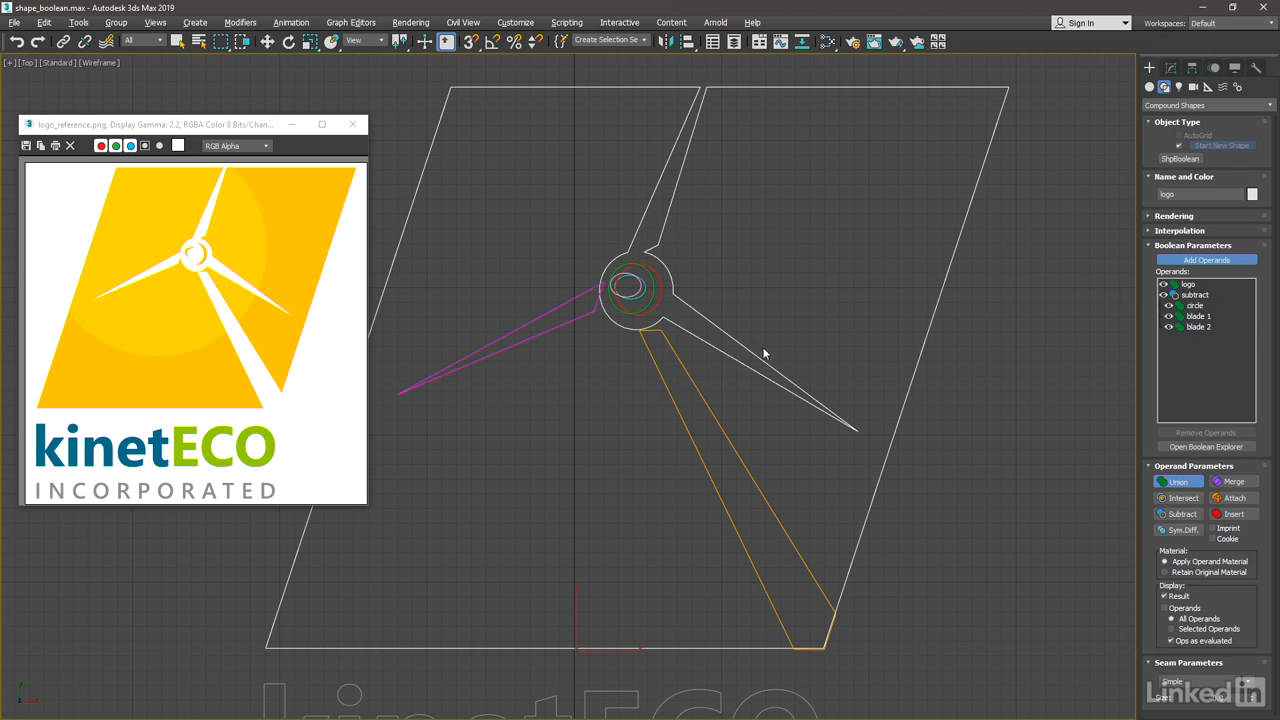
pyautogui.click(570, 321)
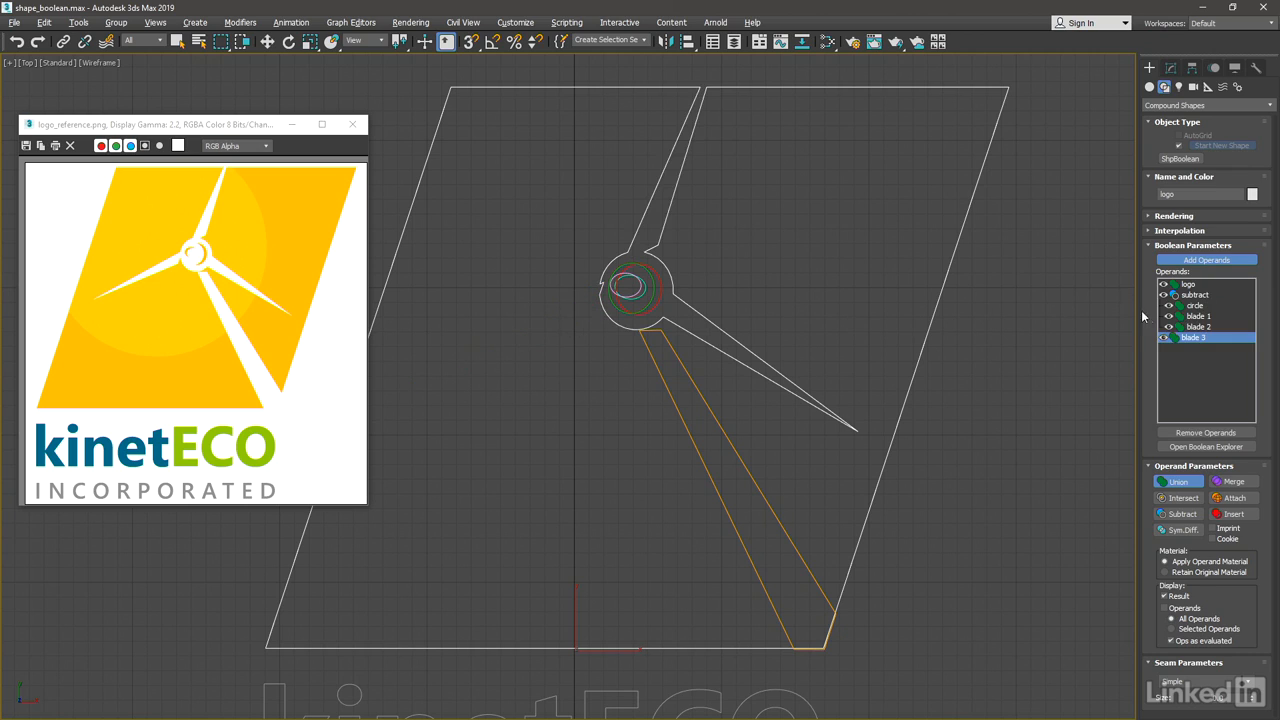
pyautogui.moveTo(1198, 335); pyautogui.dragTo(1198, 330)
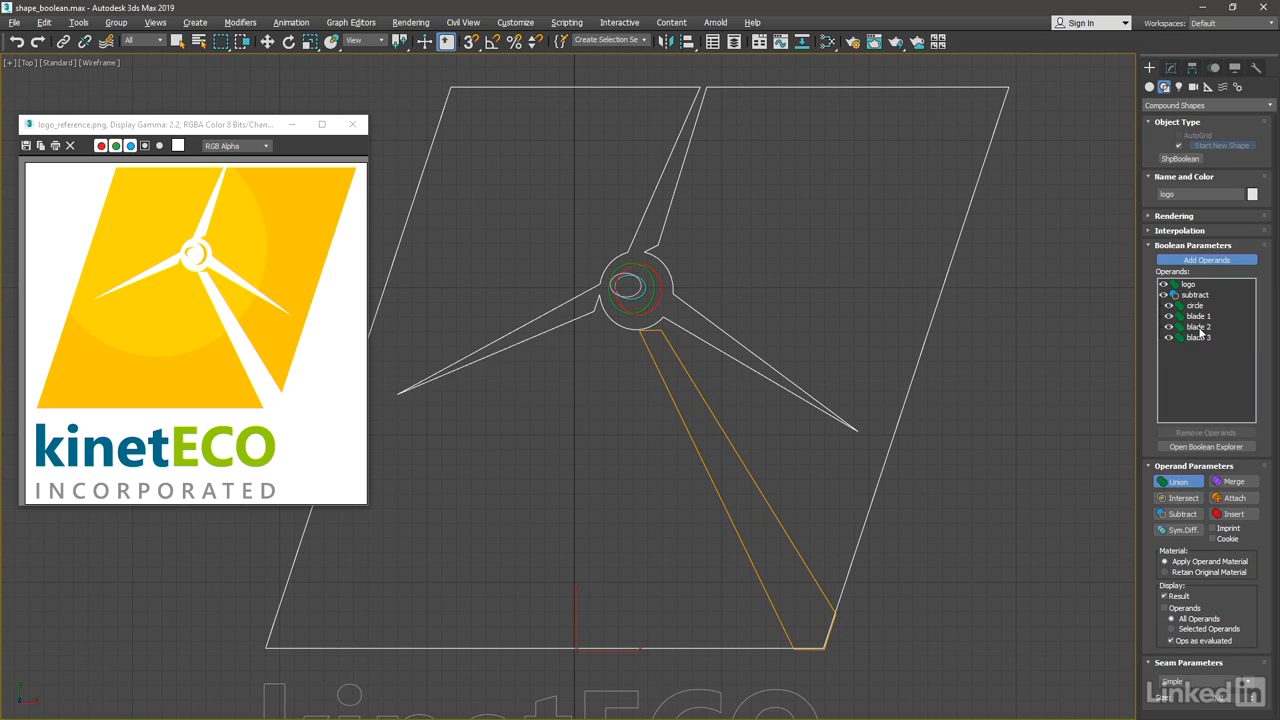
pyautogui.click(735, 451)
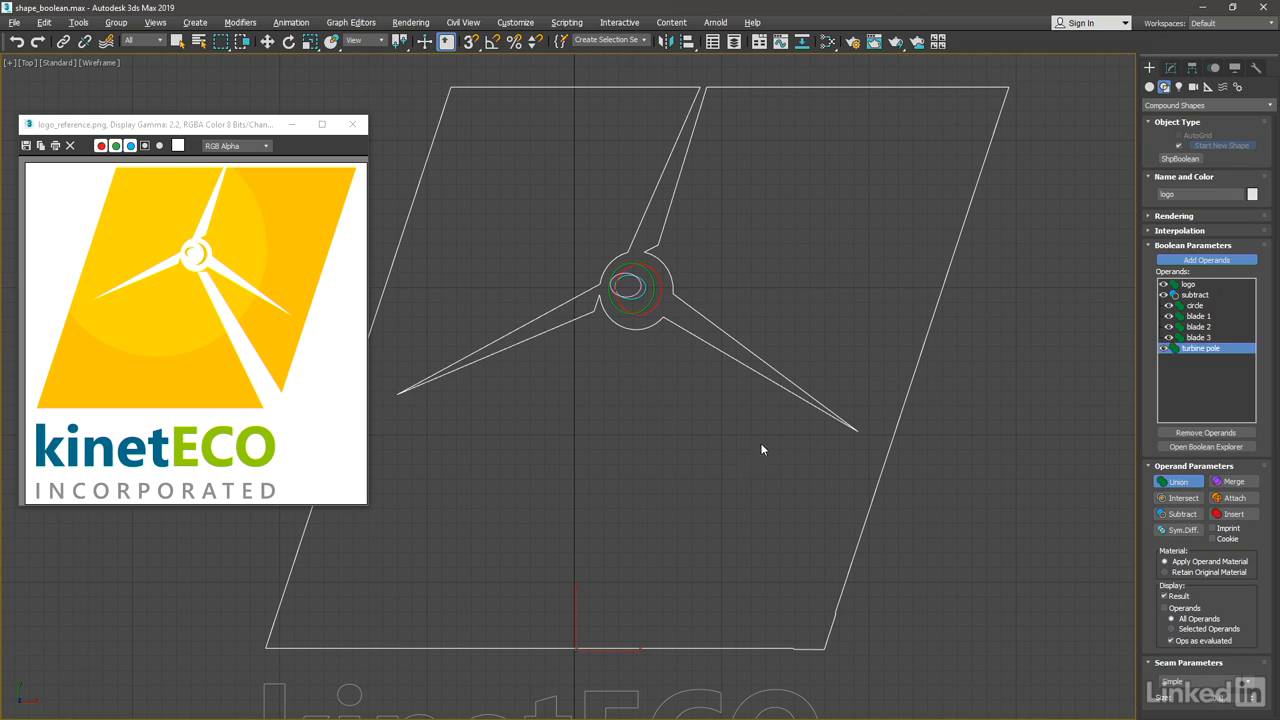
pyautogui.moveTo(1190, 347); pyautogui.dragTo(1197, 340)
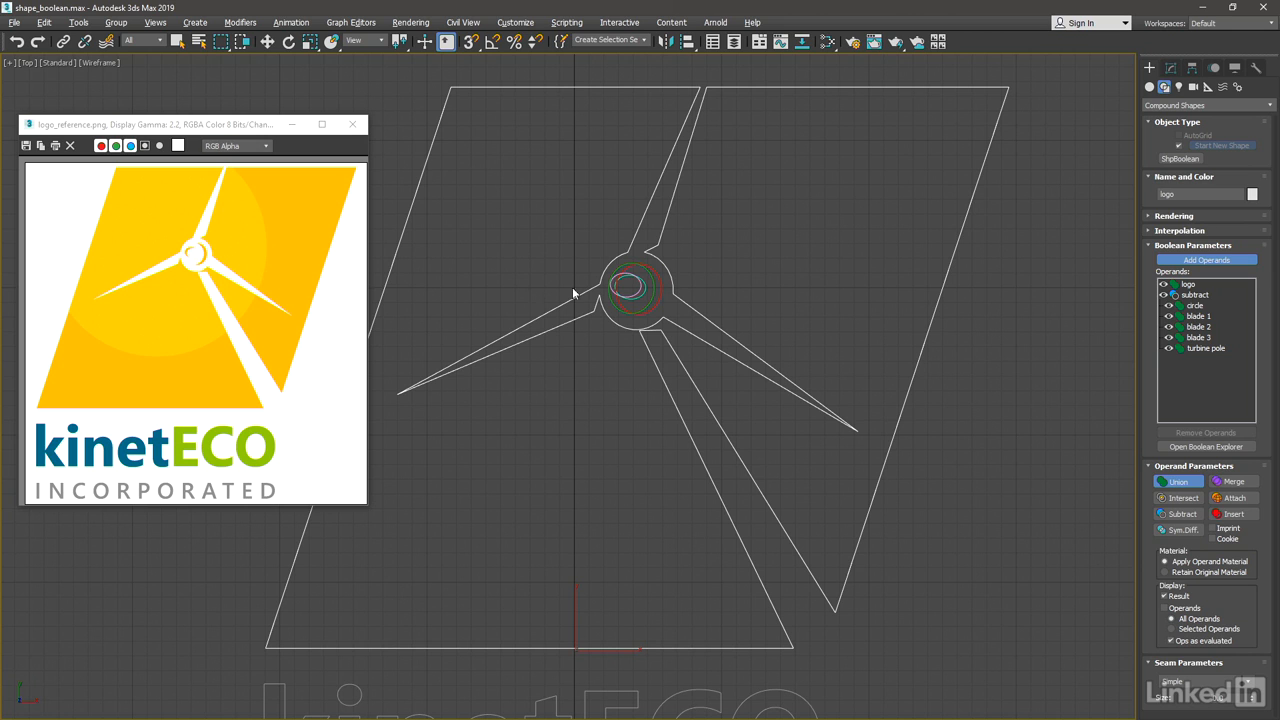
# Add the large red oval inside the hub as an operand and create a new nested Boolean from it.
pyautogui.scroll(5, 686, 286)
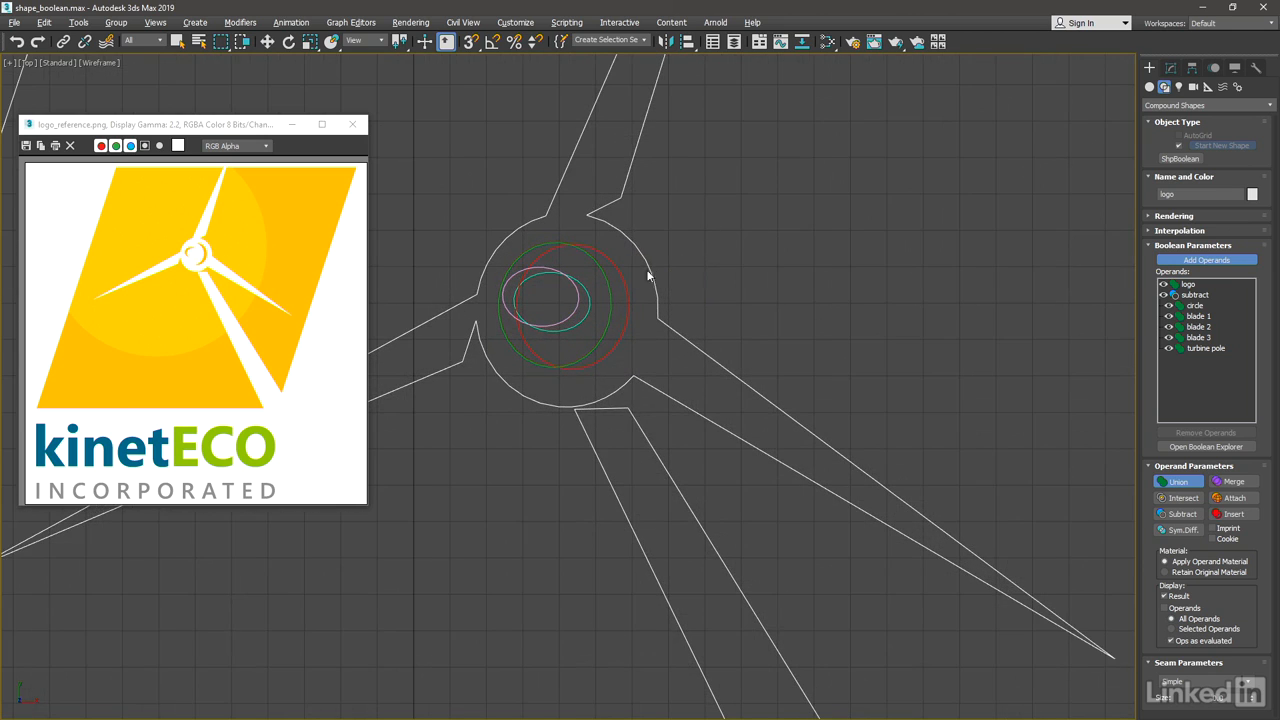
pyautogui.click(625, 287)
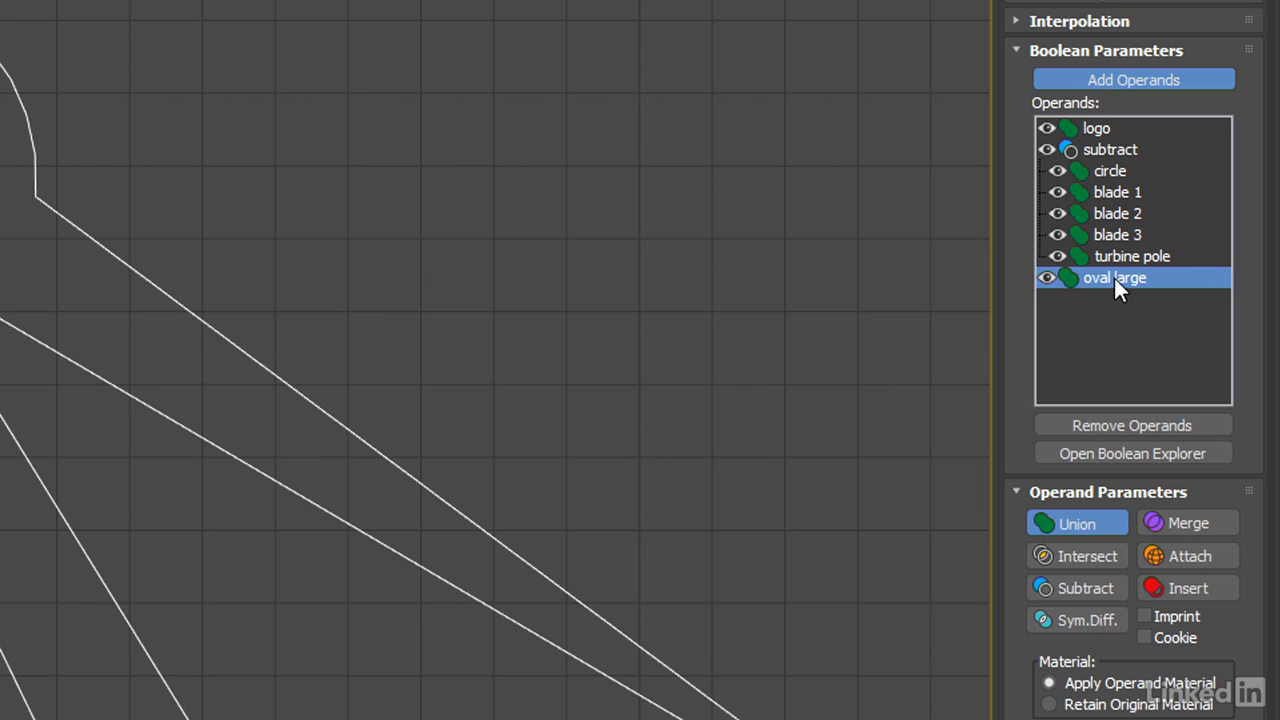
pyautogui.rightClick(1116, 277)
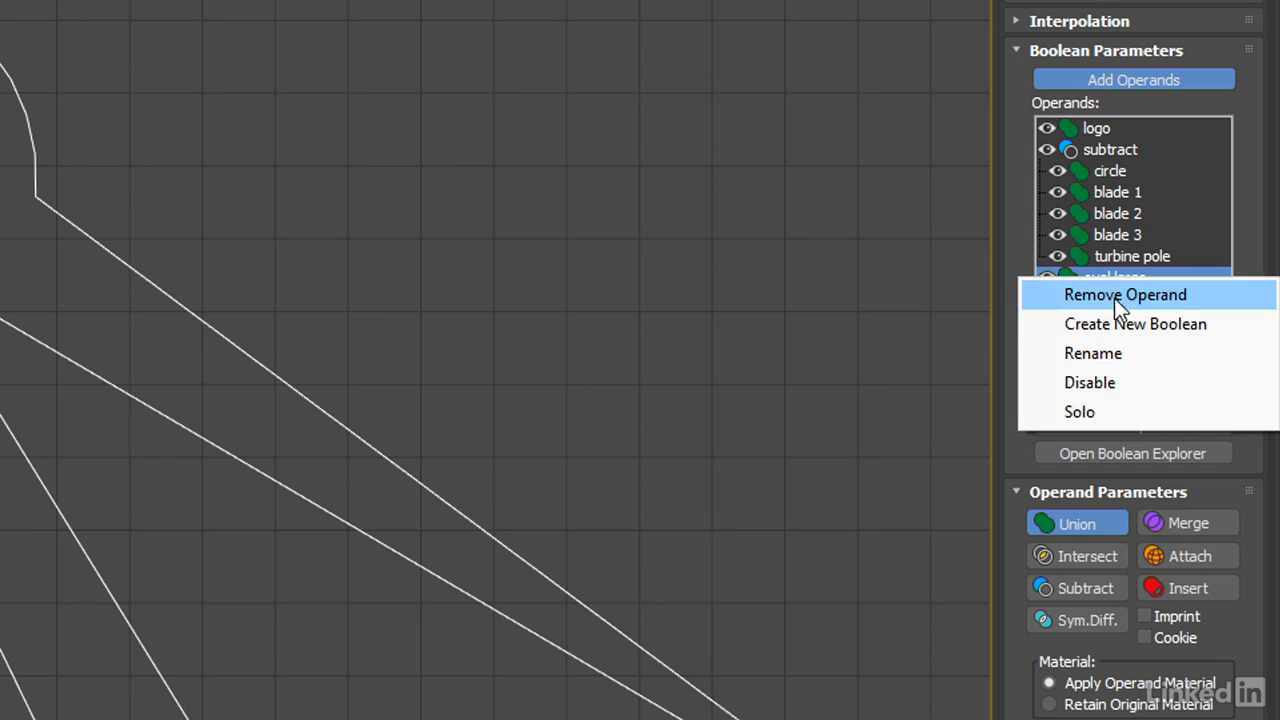
pyautogui.click(1167, 327)
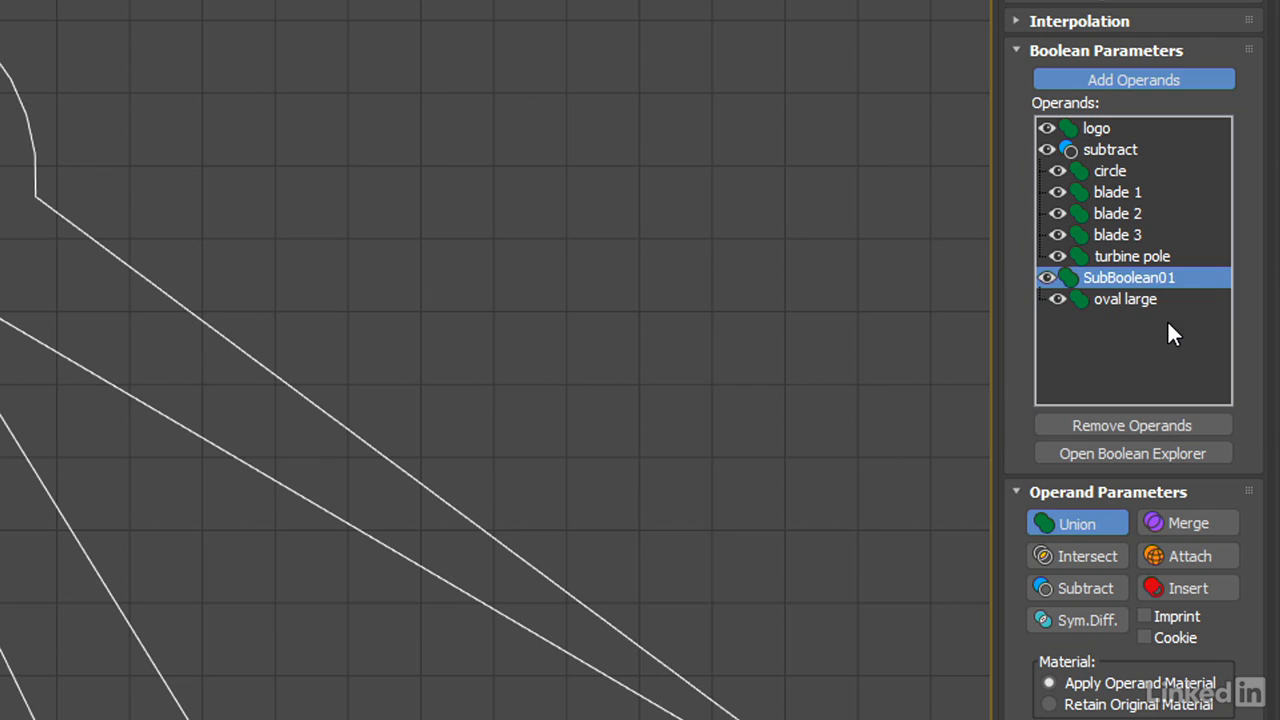
# Rename the large oval's nested Boolean "union1" and set both it and the oval large operand to Union.
pyautogui.rightClick(1148, 281)
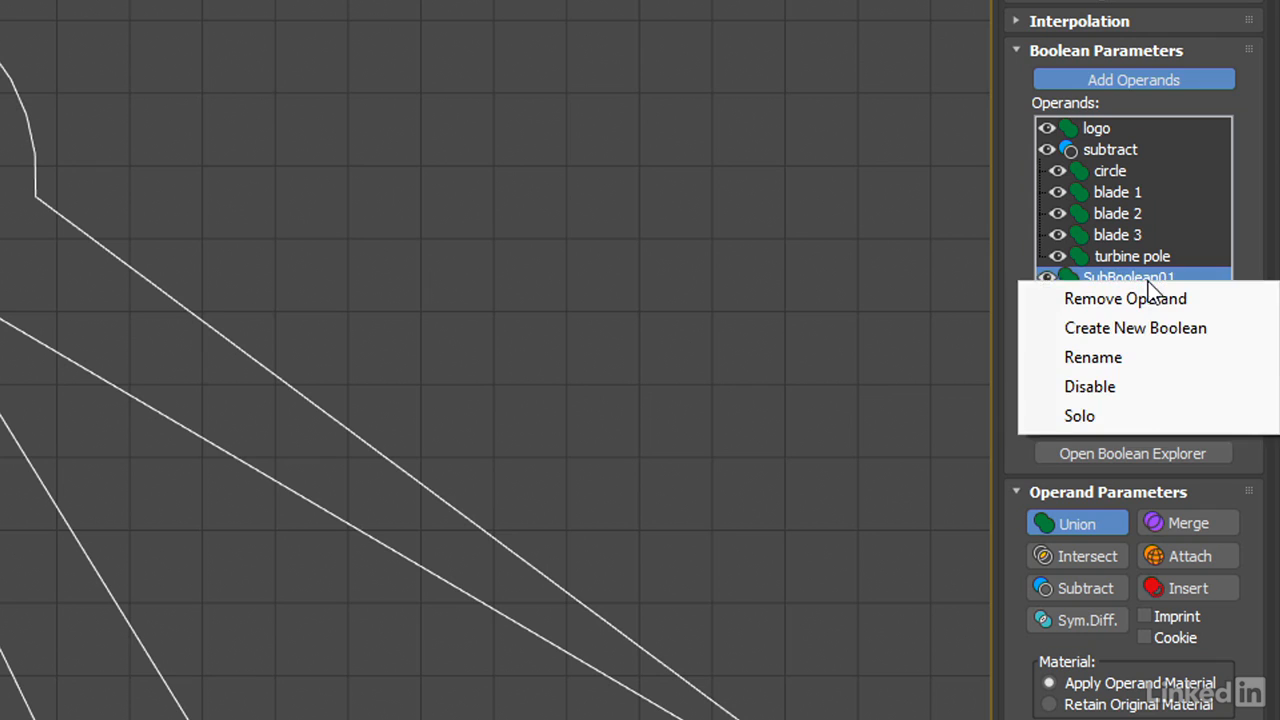
pyautogui.click(1127, 345)
pyautogui.write('union1')
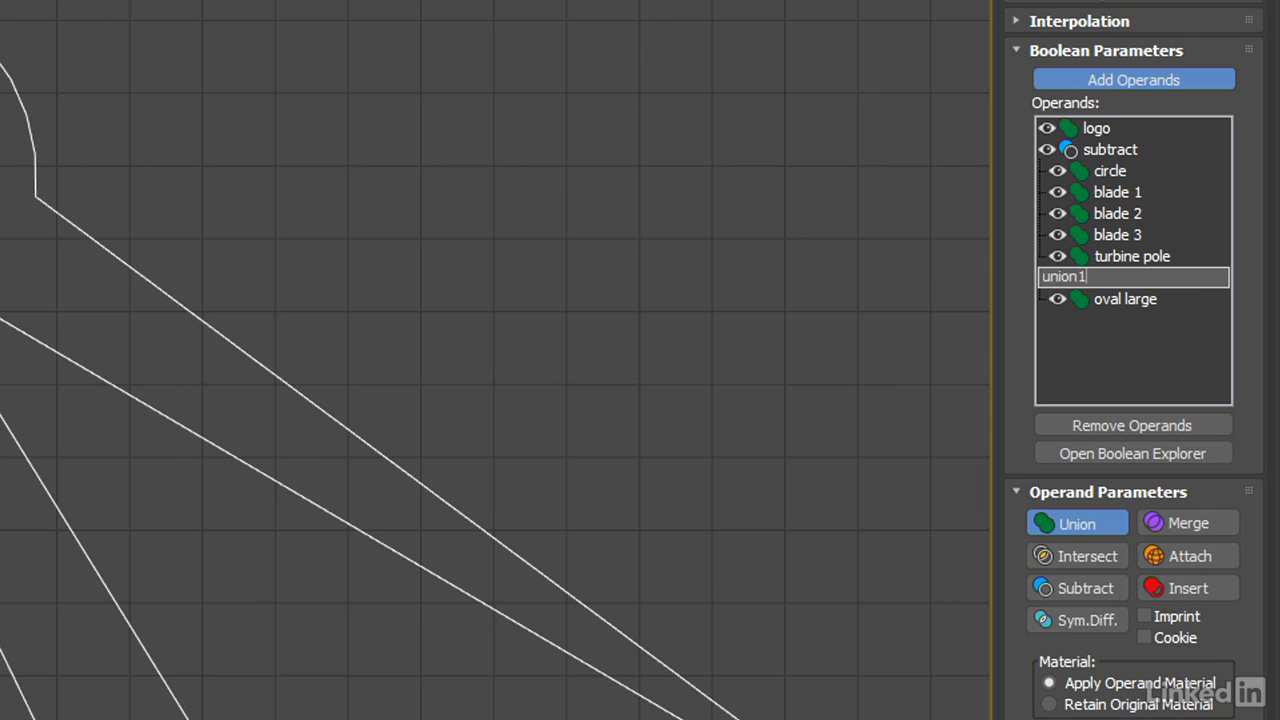
pyautogui.press('Return')
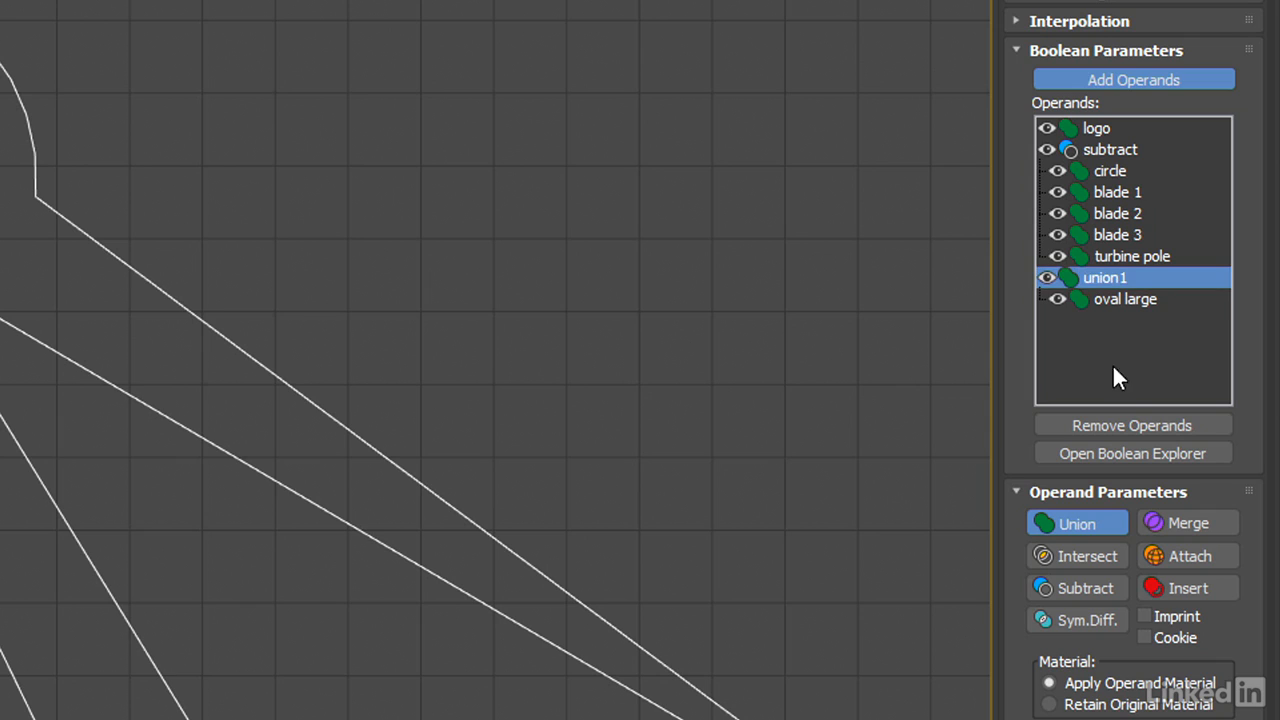
pyautogui.click(1098, 525)
pyautogui.click(1134, 301)
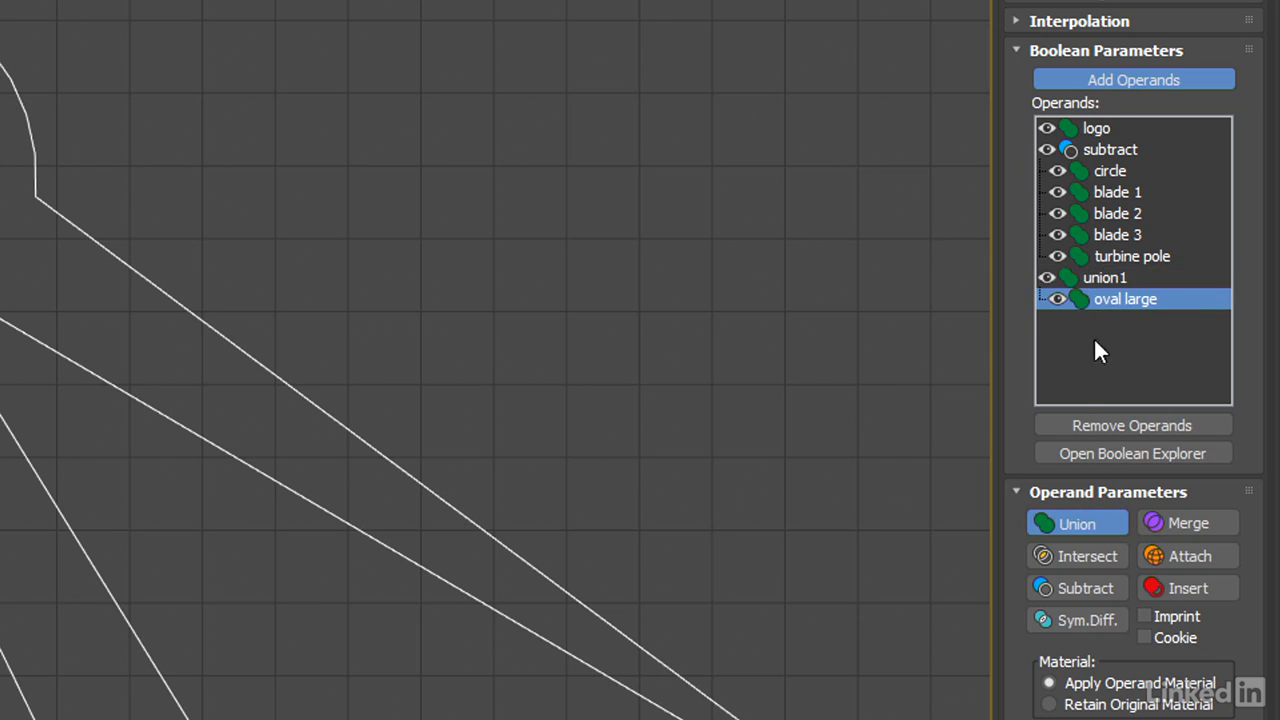
pyautogui.click(1091, 518)
# Add the green oval as an operand nested inside union1 and set its operation to Subtract.
pyautogui.click(1064, 79)
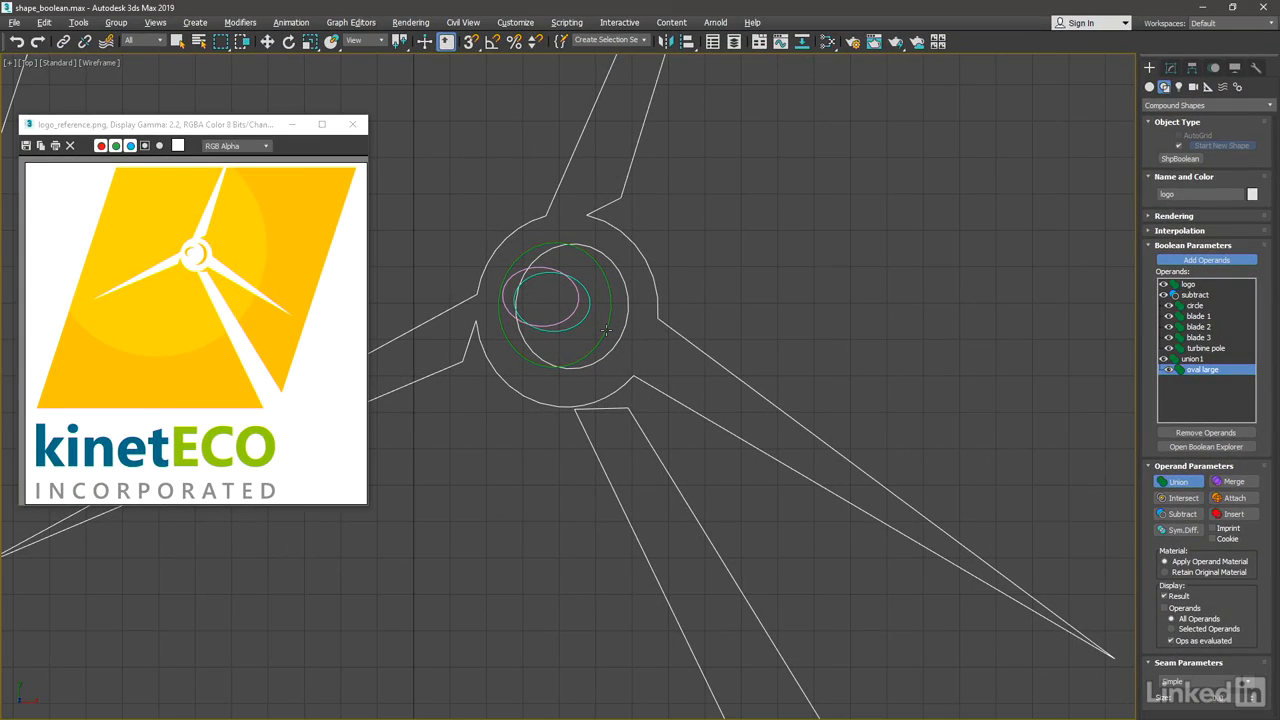
pyautogui.click(606, 331)
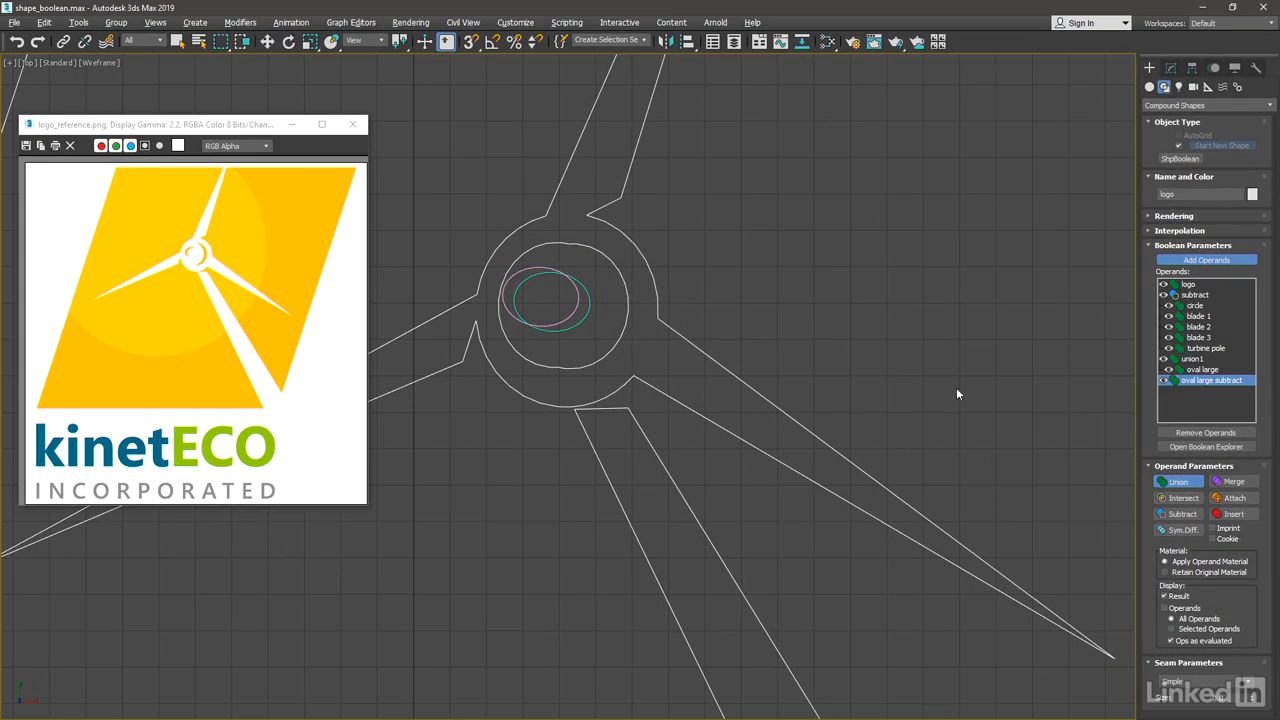
pyautogui.click(1192, 484)
pyautogui.moveTo(1198, 381); pyautogui.dragTo(1206, 374)
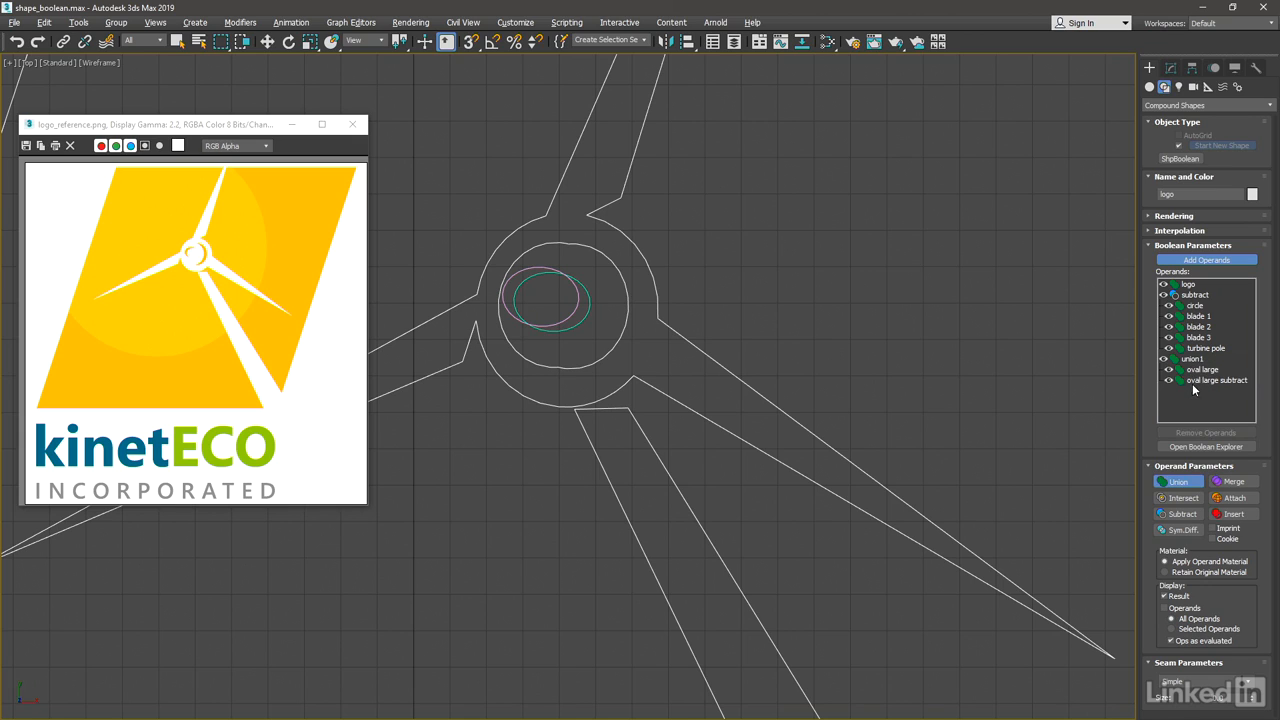
pyautogui.click(1216, 383)
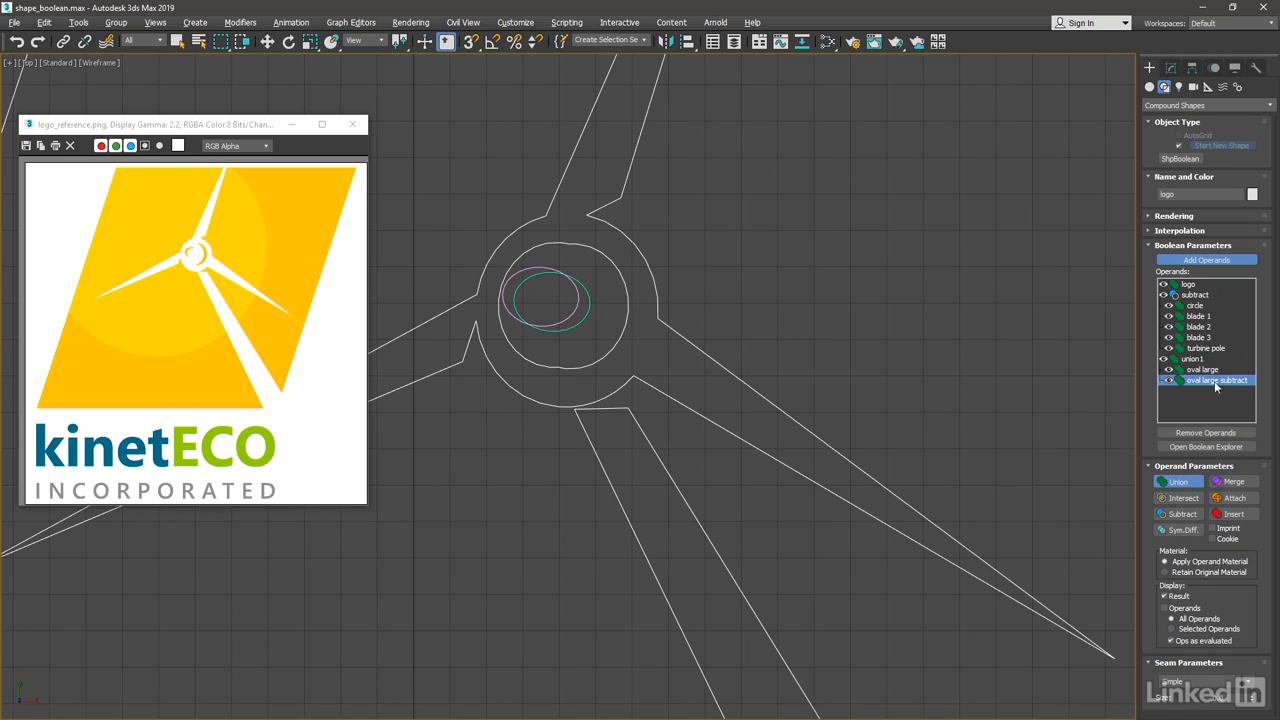
pyautogui.click(1166, 514)
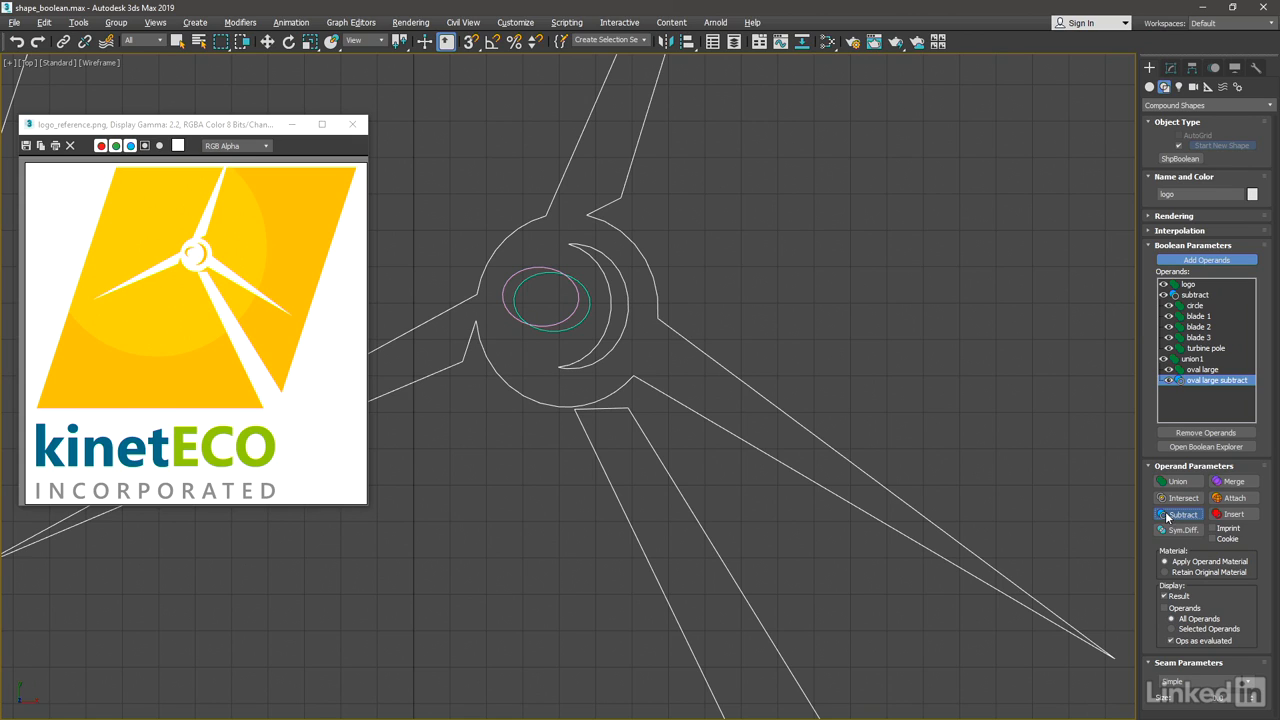
# Add the small pink oval as a Union operand and create a new nested Boolean from it.
pyautogui.click(505, 287)
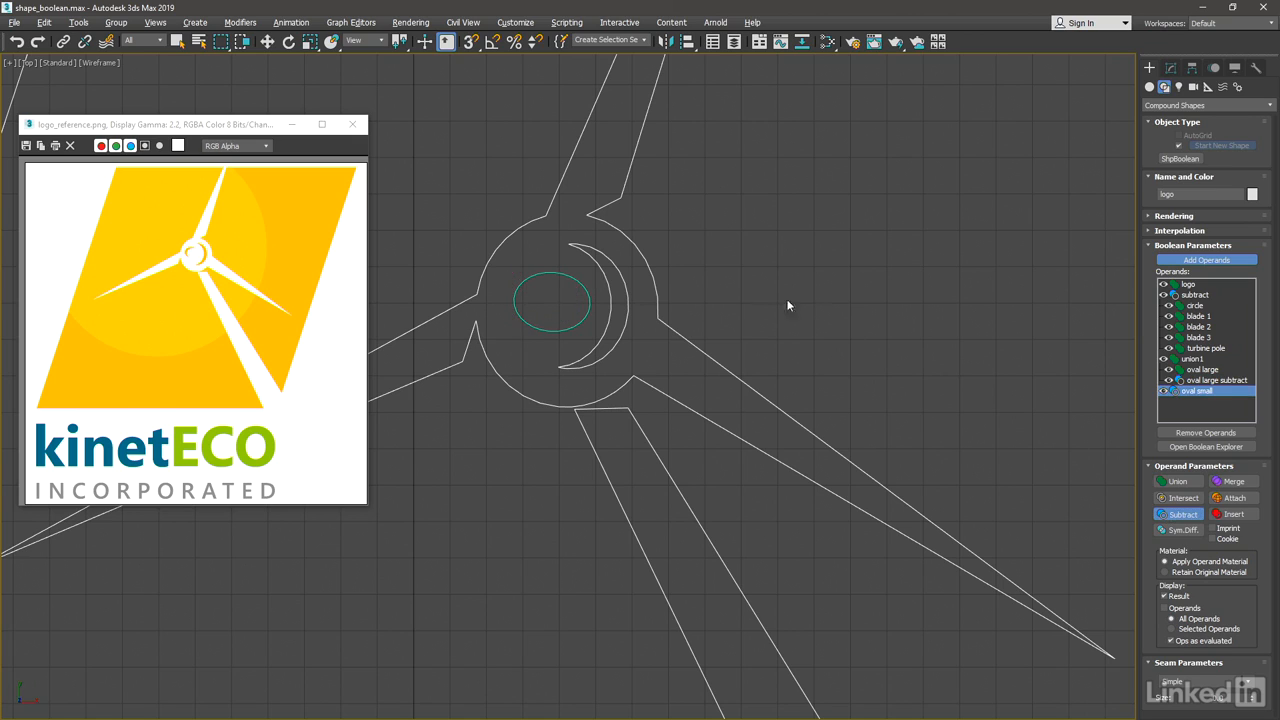
pyautogui.click(1181, 481)
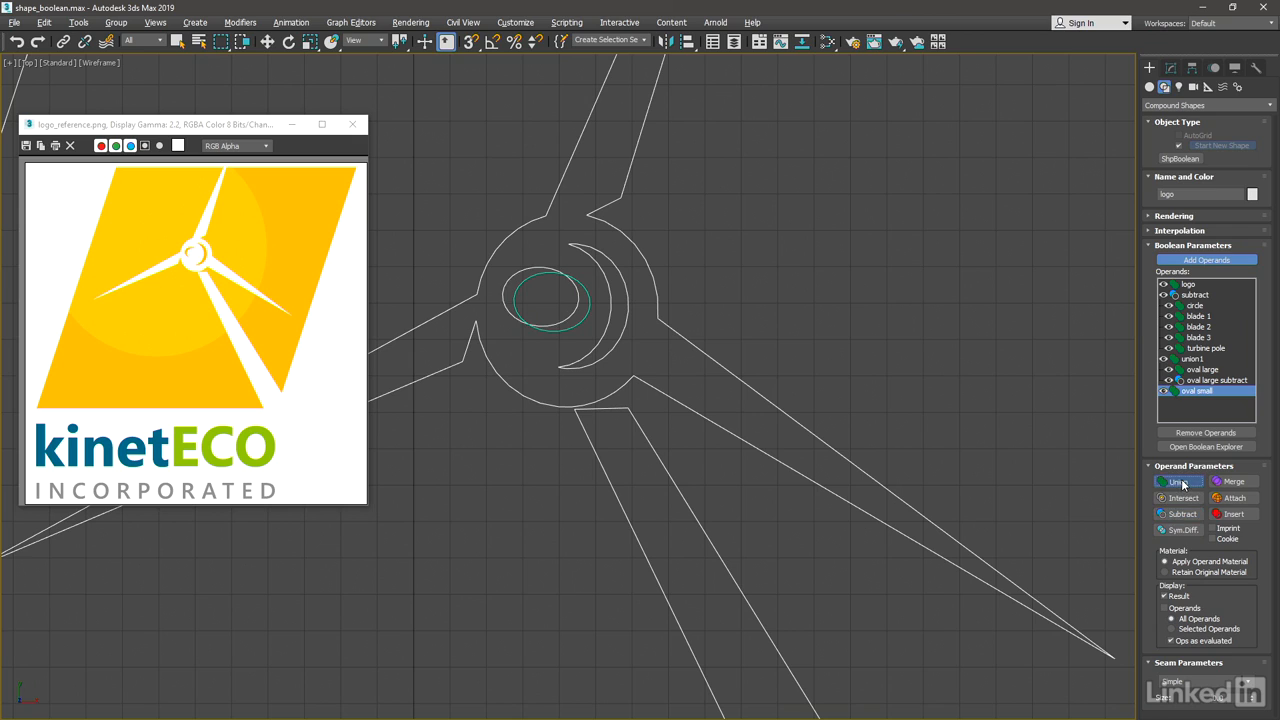
pyautogui.rightClick(1208, 391)
pyautogui.click(1204, 415)
# Rename the small oval's nested Boolean "union 2" and keep its operation set to Union.
pyautogui.rightClick(1203, 393)
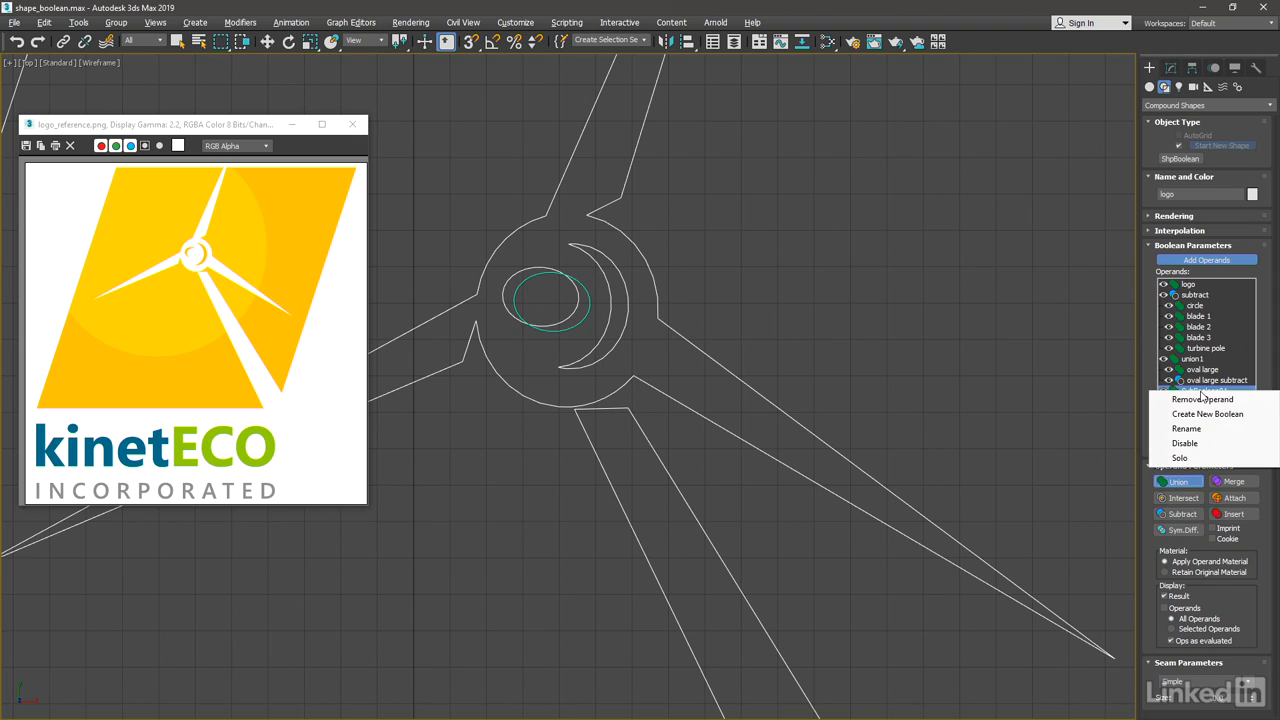
pyautogui.click(1200, 428)
pyautogui.write('union 2')
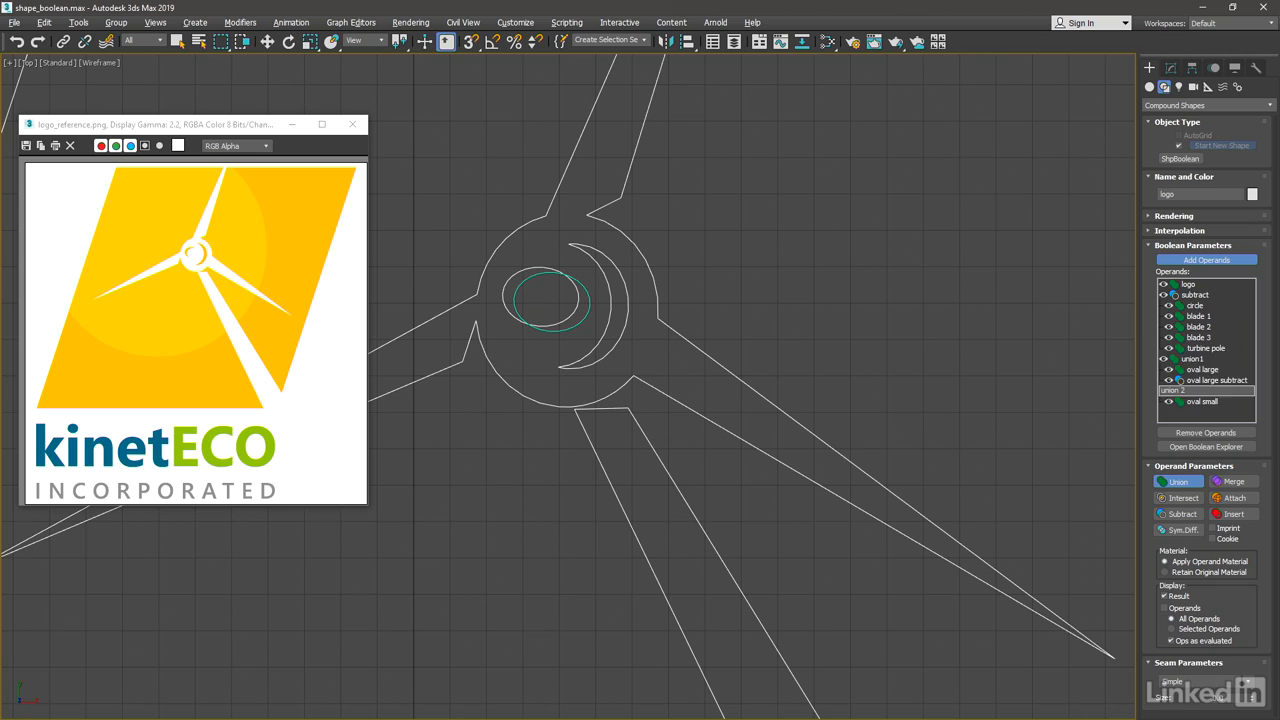
pyautogui.press('Return')
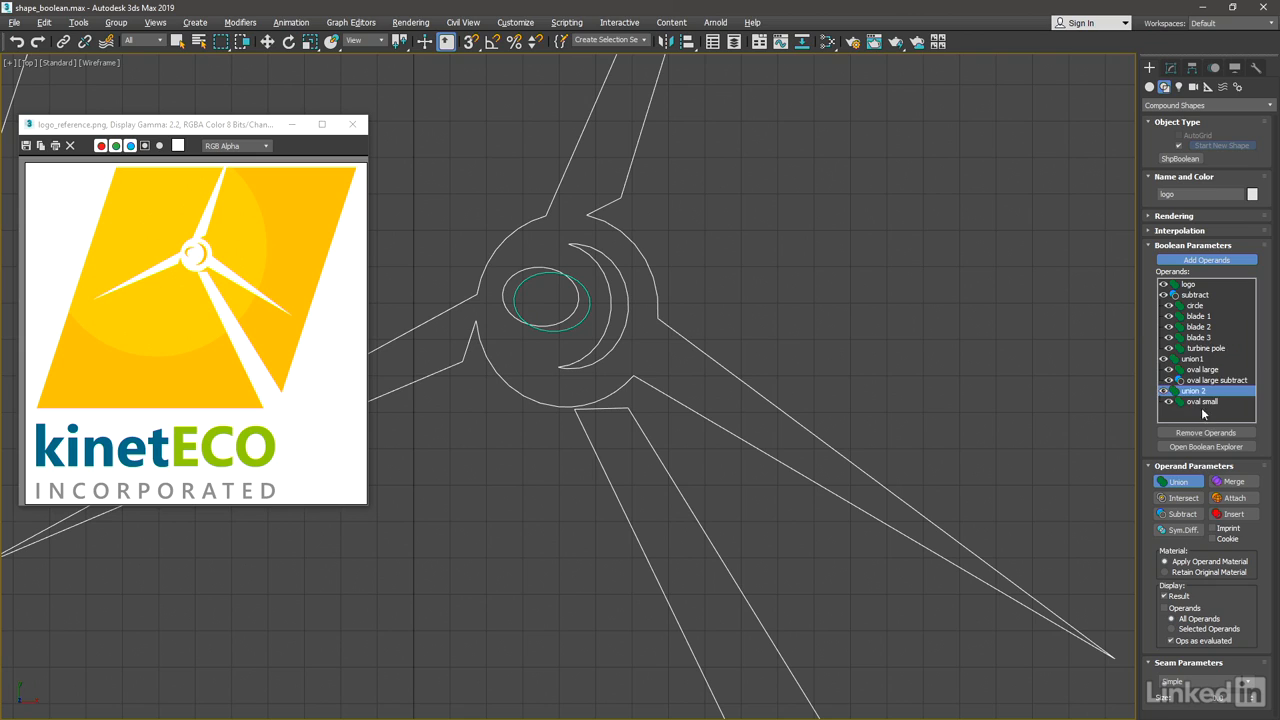
pyautogui.click(1189, 482)
pyautogui.click(1202, 402)
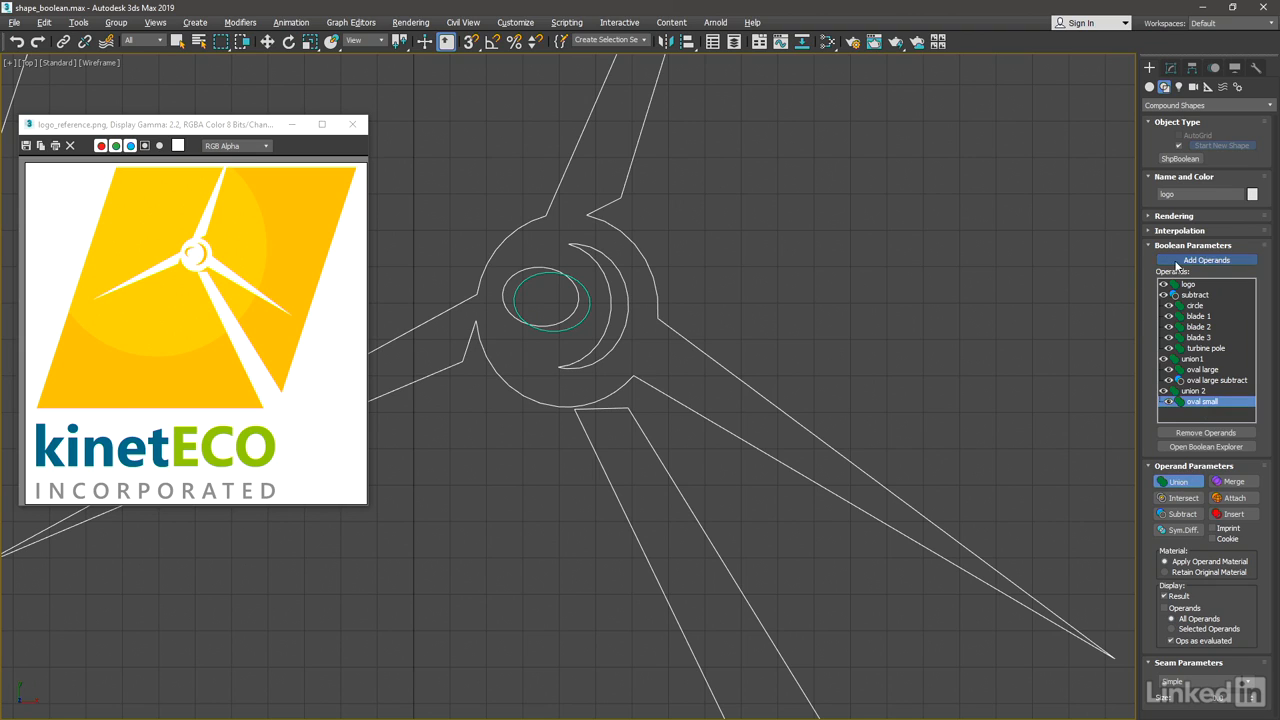
# Add the remaining small oval as an operand nested inside union 2 and set its operation to Subtract.
pyautogui.click(577, 322)
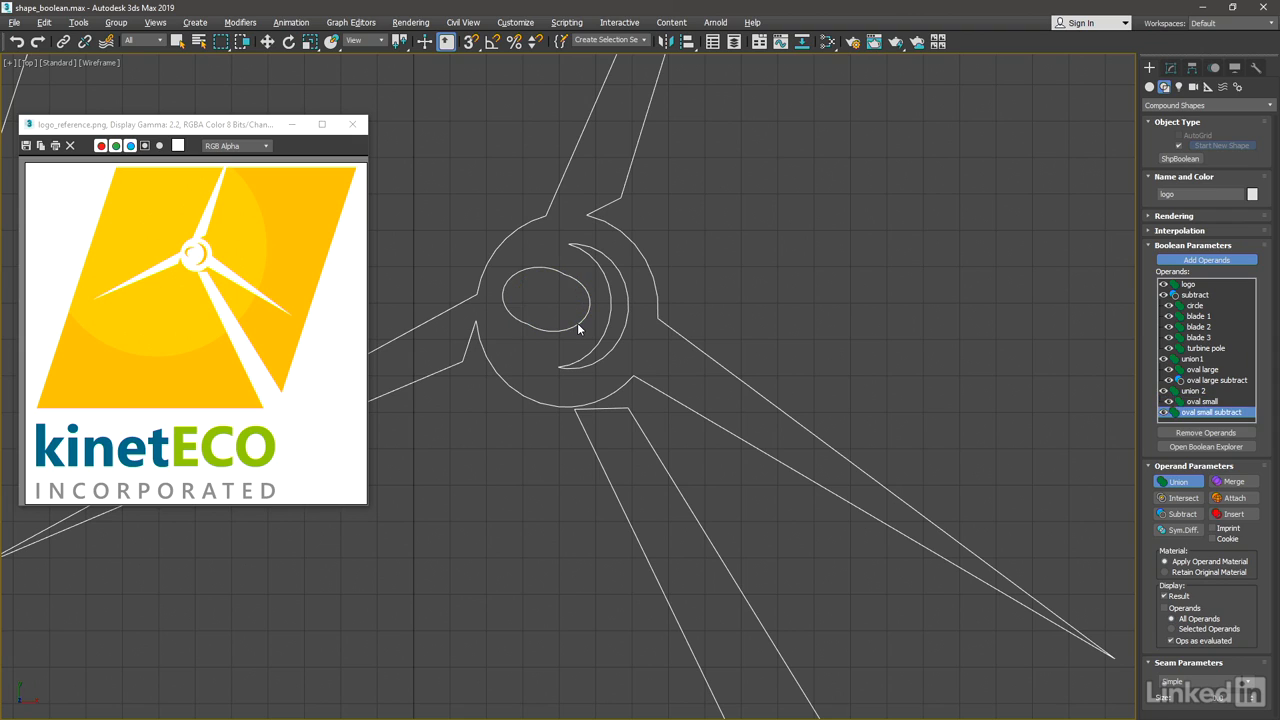
pyautogui.moveTo(1188, 411); pyautogui.dragTo(1198, 405)
pyautogui.click(1202, 412)
pyautogui.click(1165, 516)
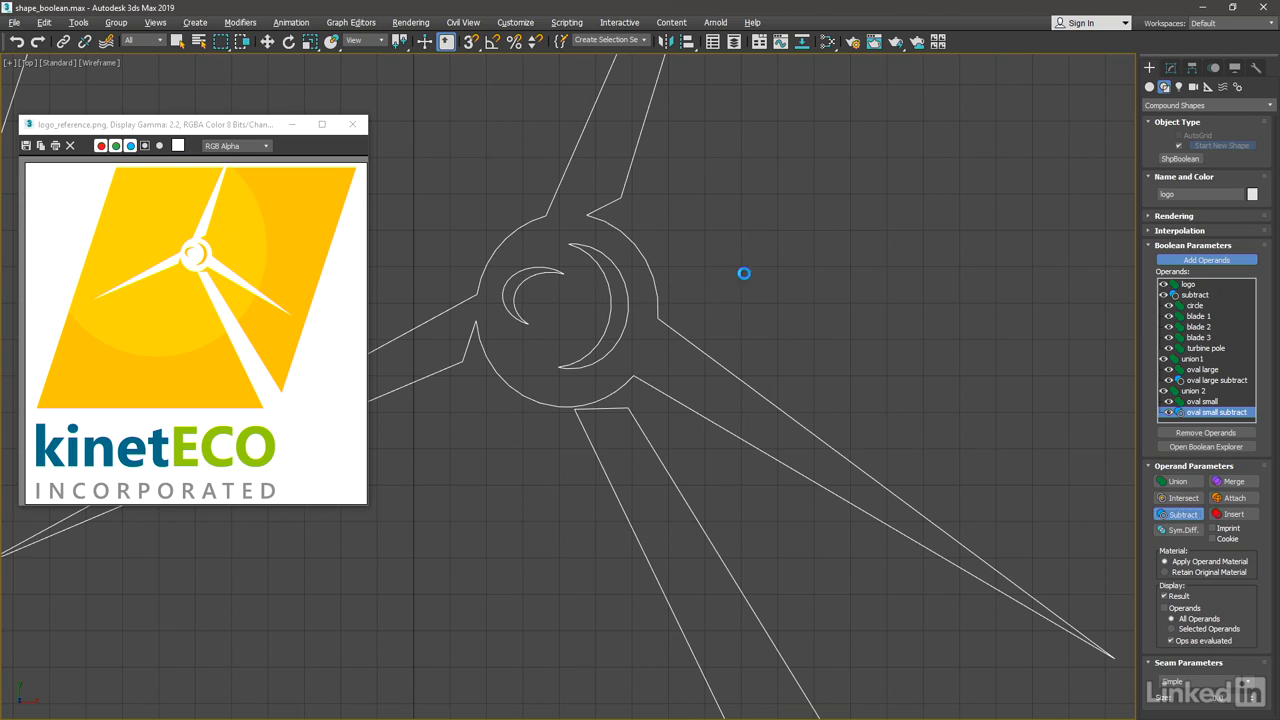
pyautogui.press('w')
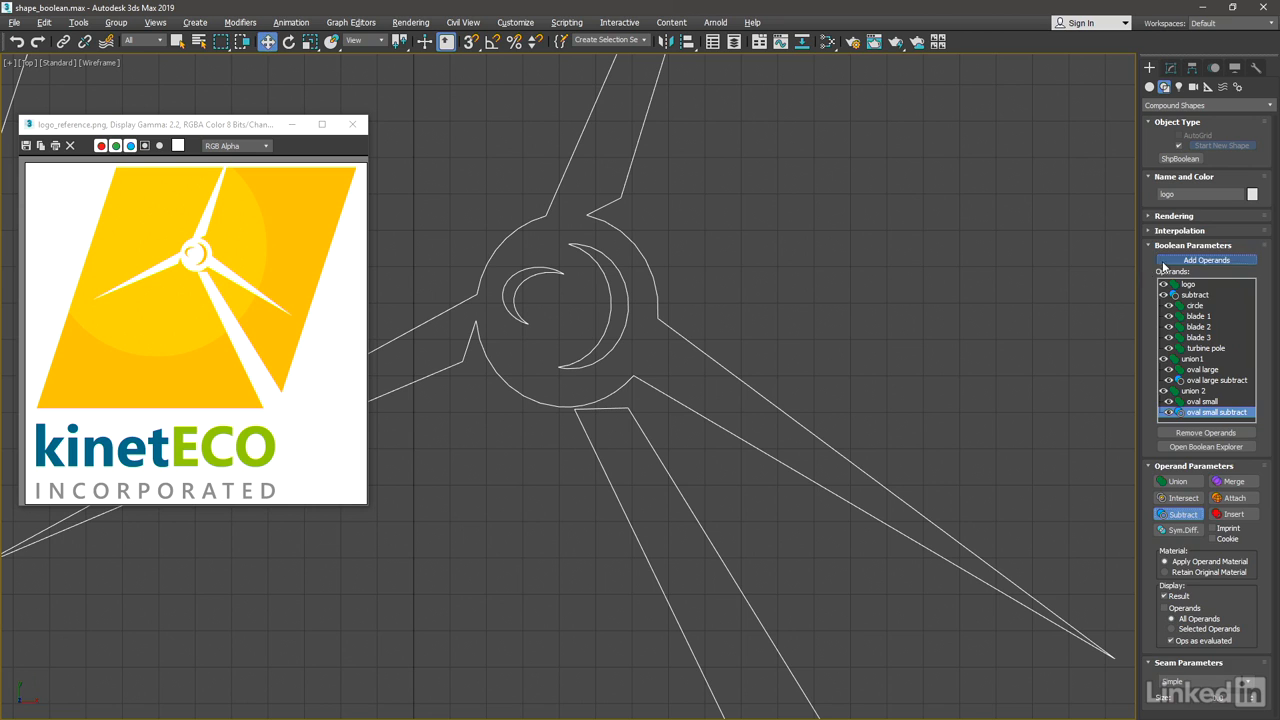
# Select the kinetECO INCORPORATED lettering in the perspective view and turn on its Extrude modifier.
pyautogui.scroll(-5, 860, 230)
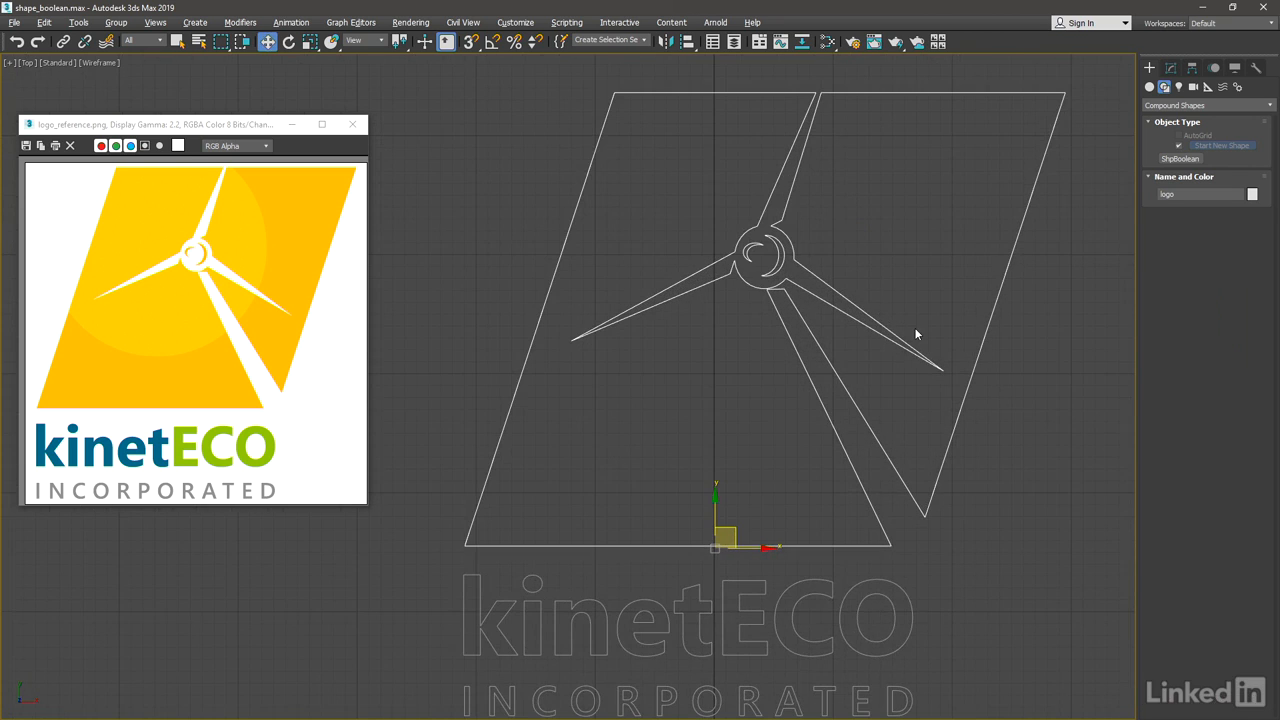
pyautogui.hotkey('alt', 'w')
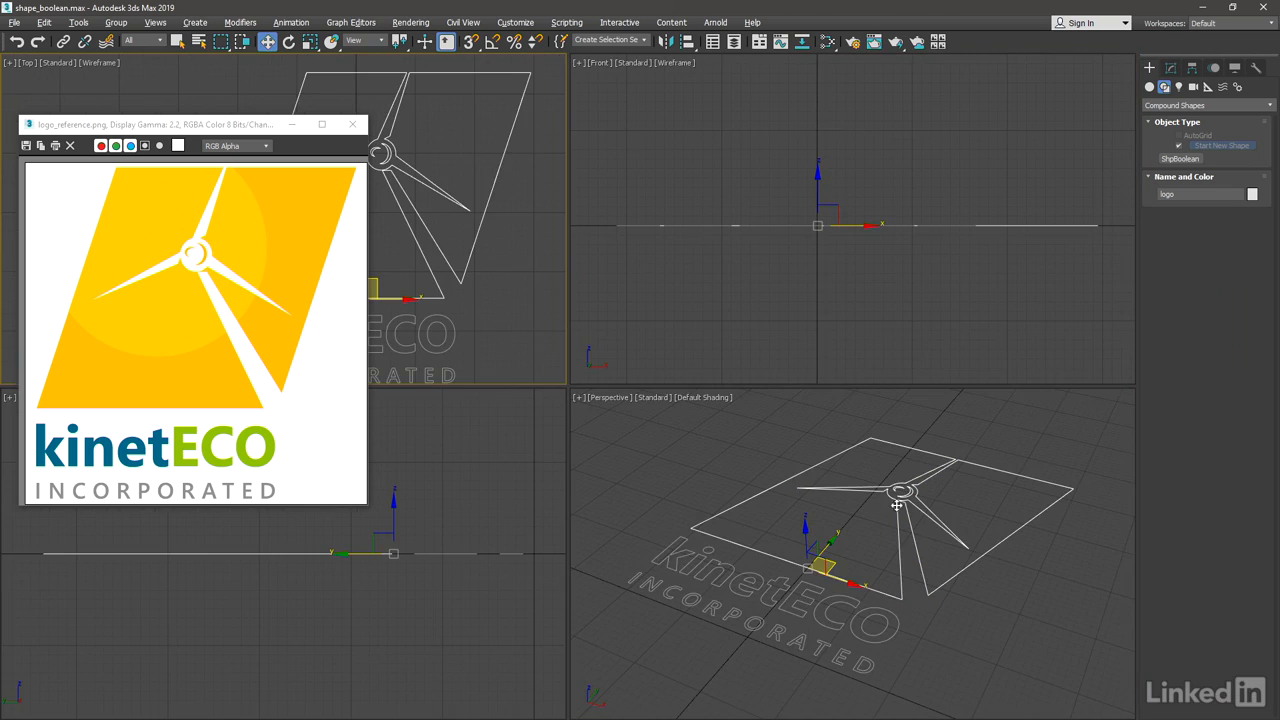
pyautogui.click(805, 582)
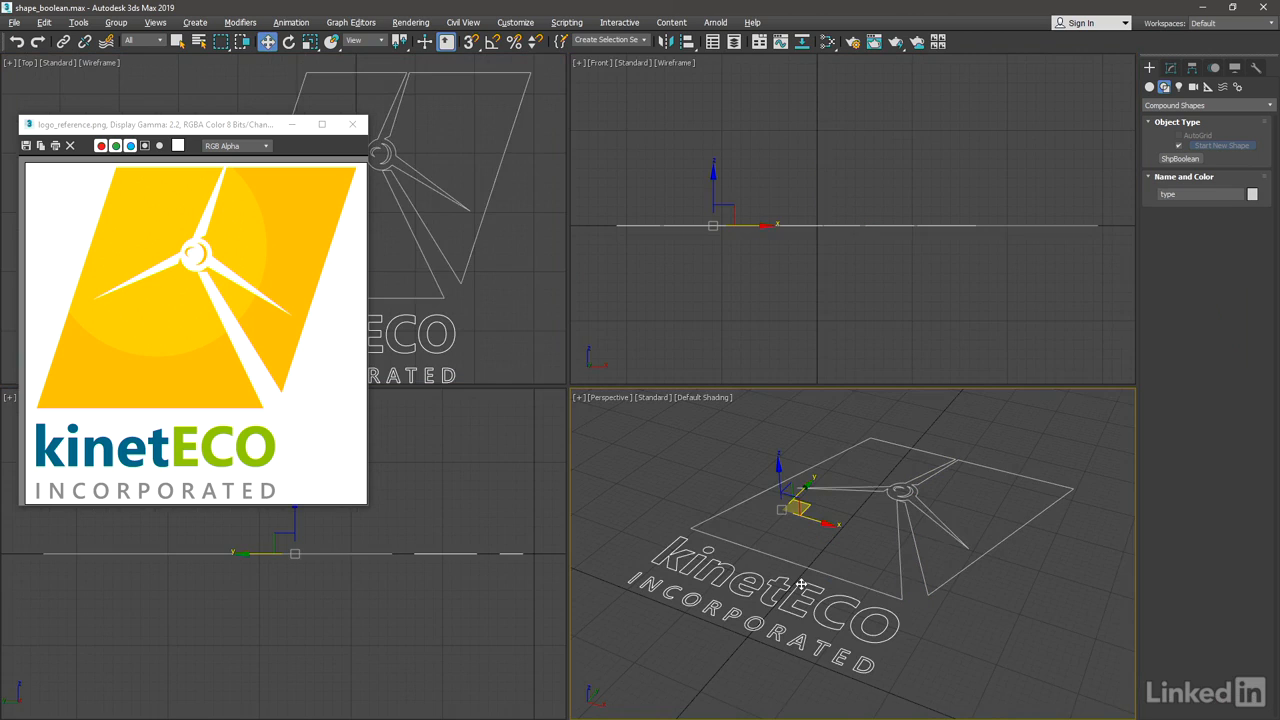
pyautogui.click(1171, 67)
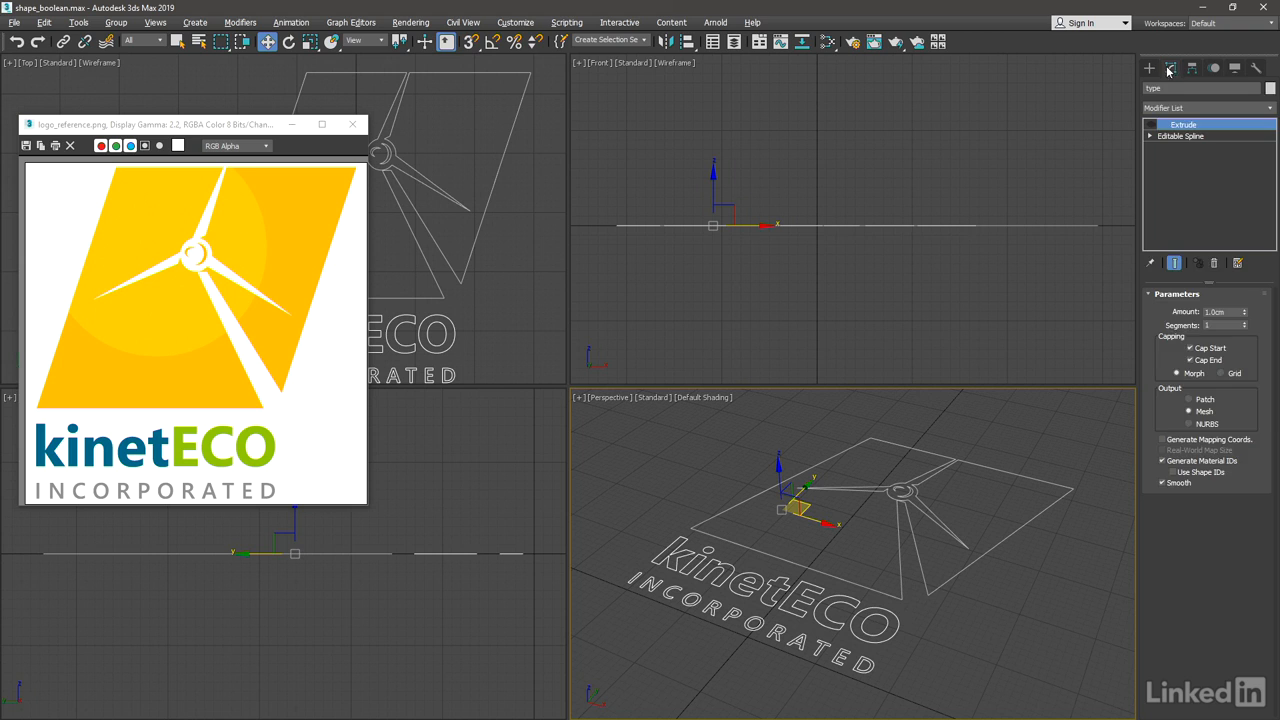
pyautogui.click(1151, 124)
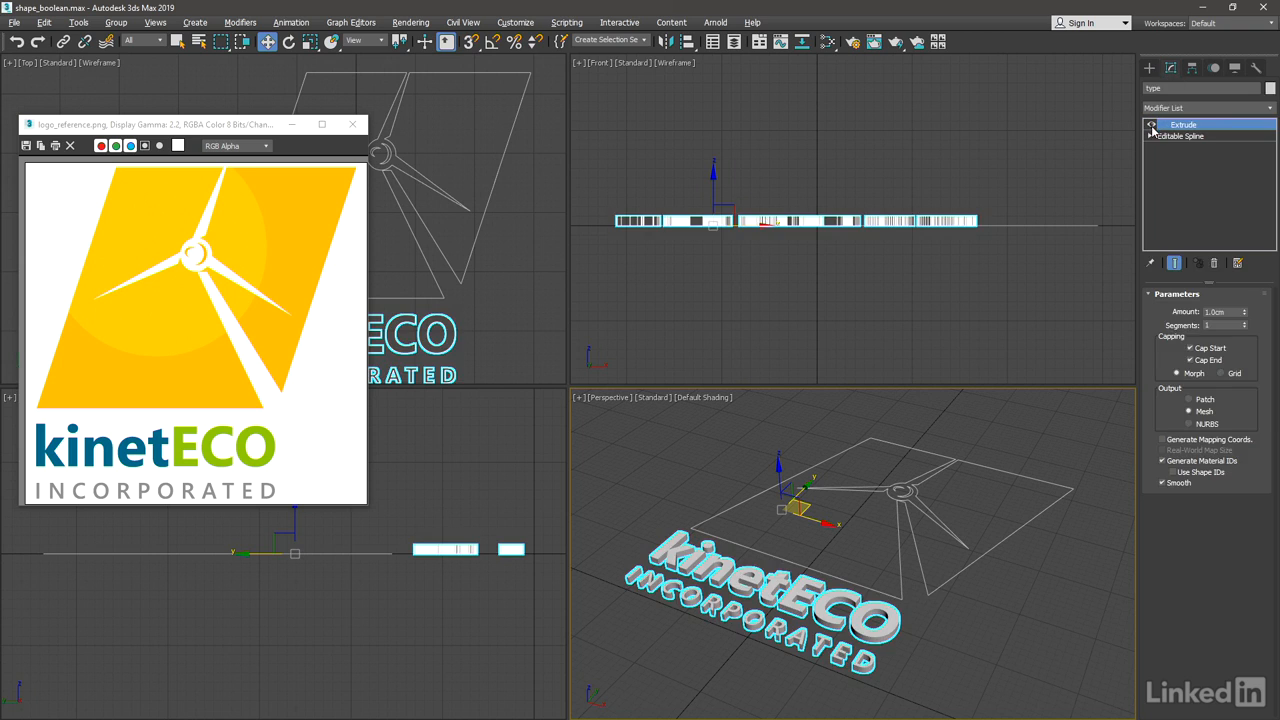
# Copy the lettering's Extrude modifier and paste it as an instance onto the logo shape above its ShapeBoolean.
pyautogui.keyDown('alt'); pyautogui.moveTo(1056, 433); pyautogui.dragTo(1004, 466, button='middle'); pyautogui.keyUp('alt')
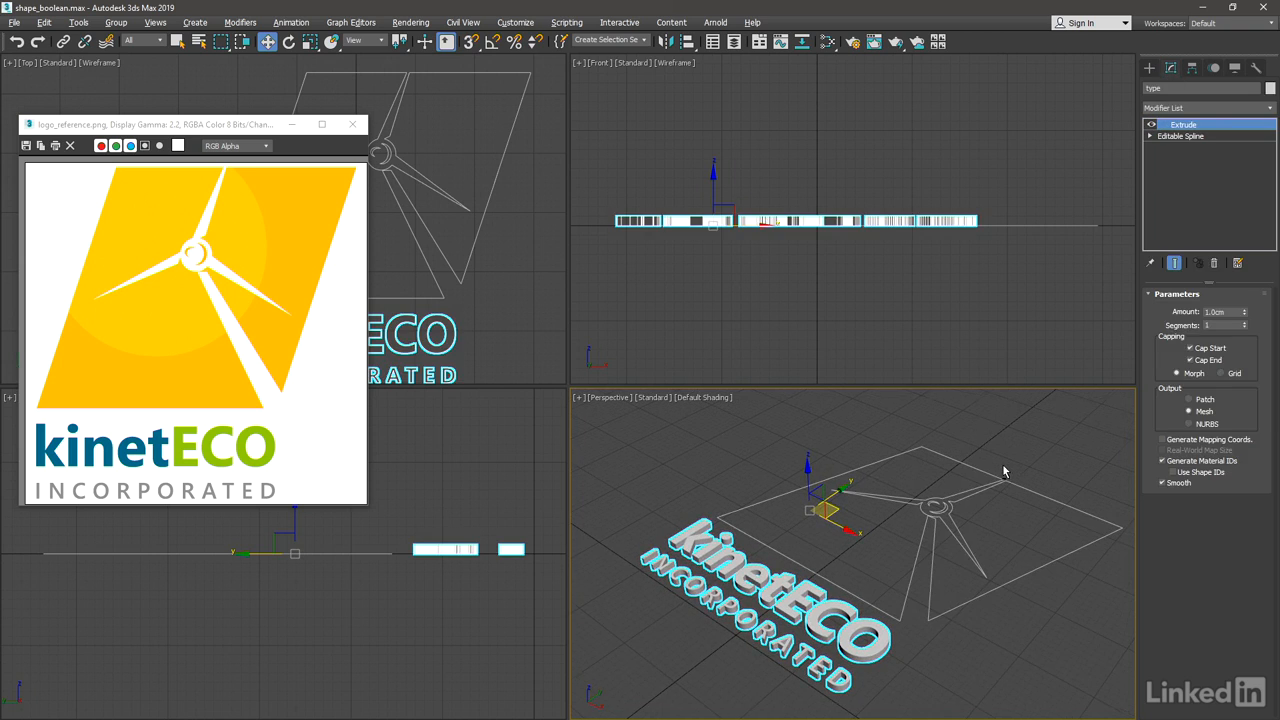
pyautogui.rightClick(1179, 131)
pyautogui.click(1169, 178)
pyautogui.click(1023, 486)
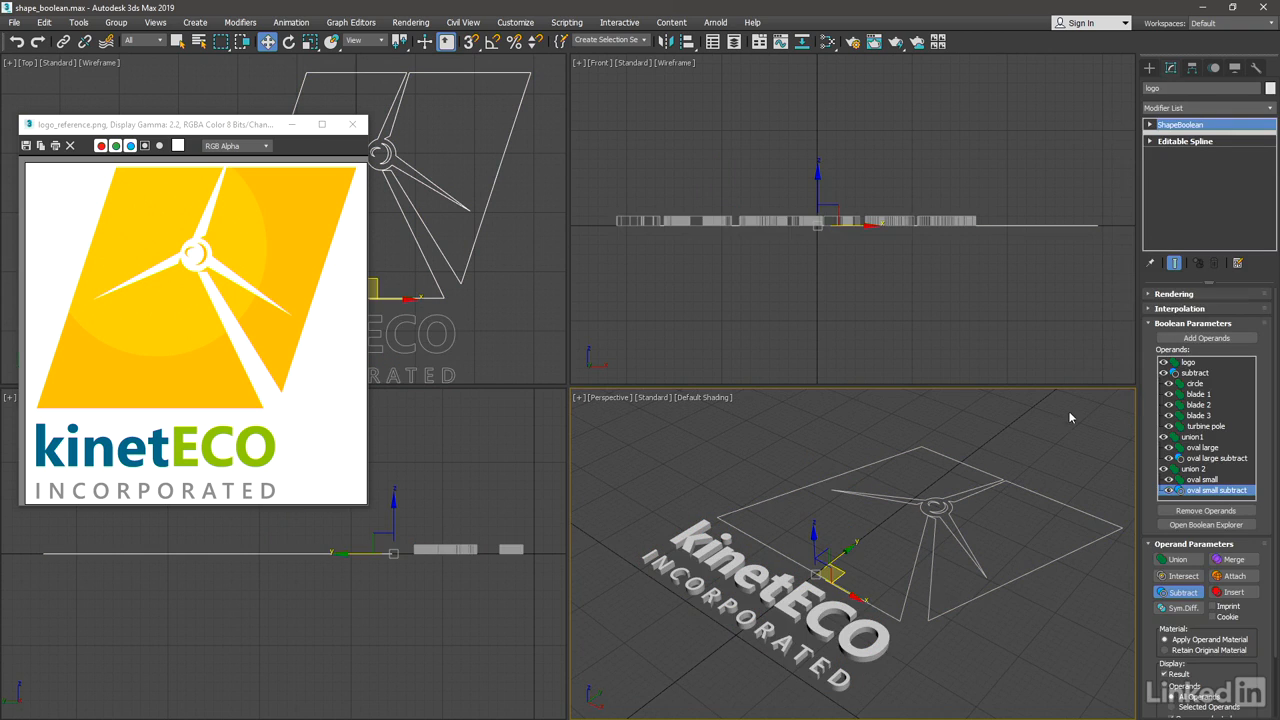
pyautogui.rightClick(1181, 127)
pyautogui.click(1207, 144)
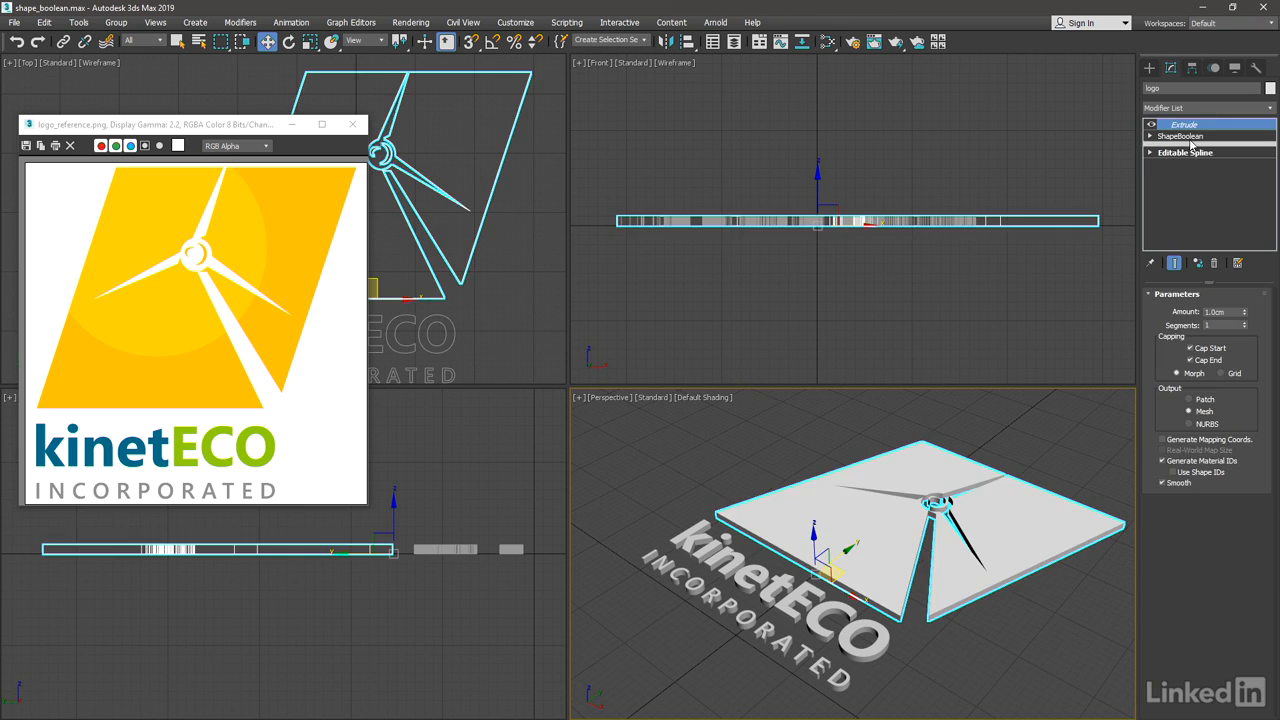
# Examine the extruded logo in a maximized perspective view and review the operand hierarchy of its ShapeBoolean.
pyautogui.scroll(3, 957, 477)
pyautogui.hotkey('alt', 'w')
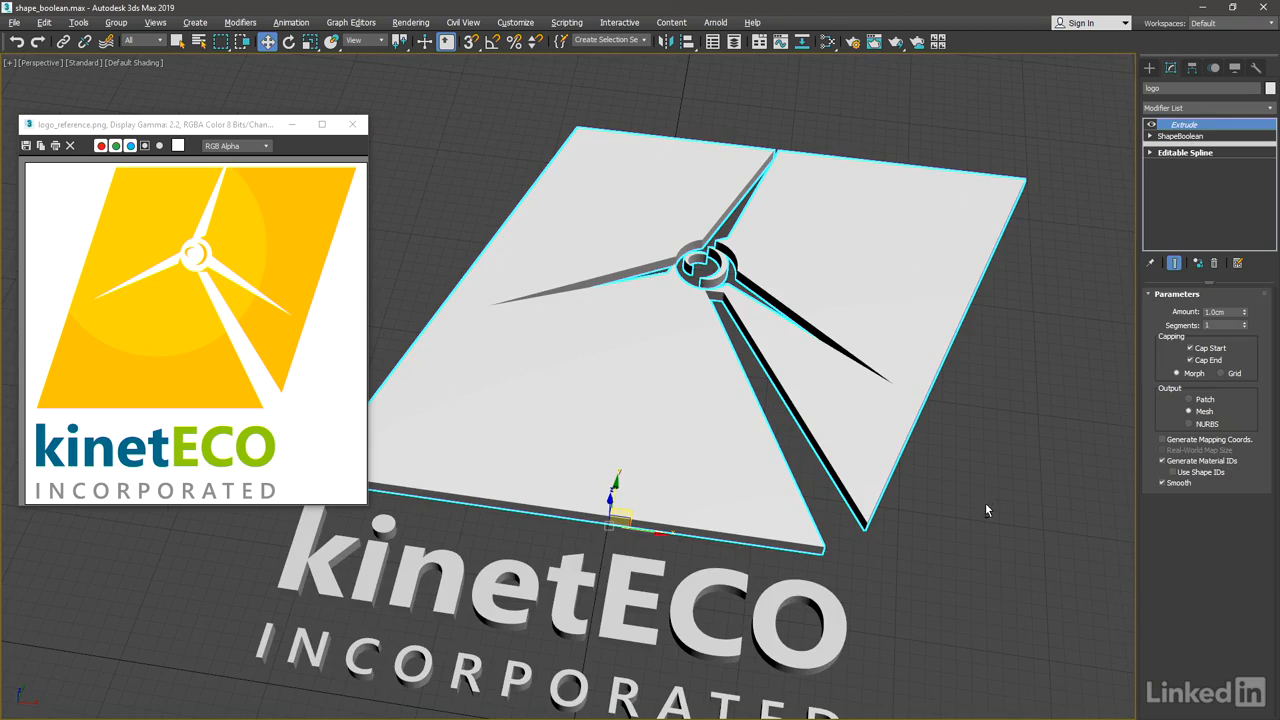
pyautogui.keyDown('alt'); pyautogui.moveTo(940, 470); pyautogui.dragTo(995, 446, button='middle'); pyautogui.keyUp('alt')
pyautogui.click(974, 461)
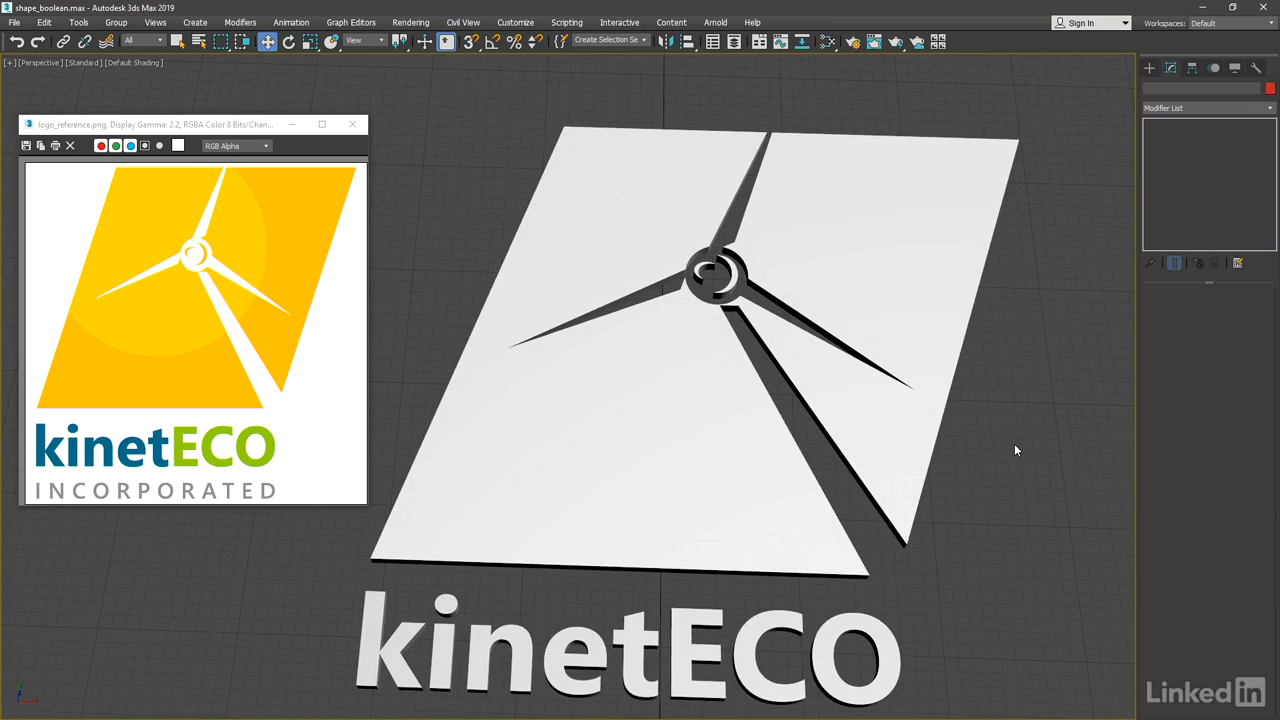
pyautogui.click(900, 364)
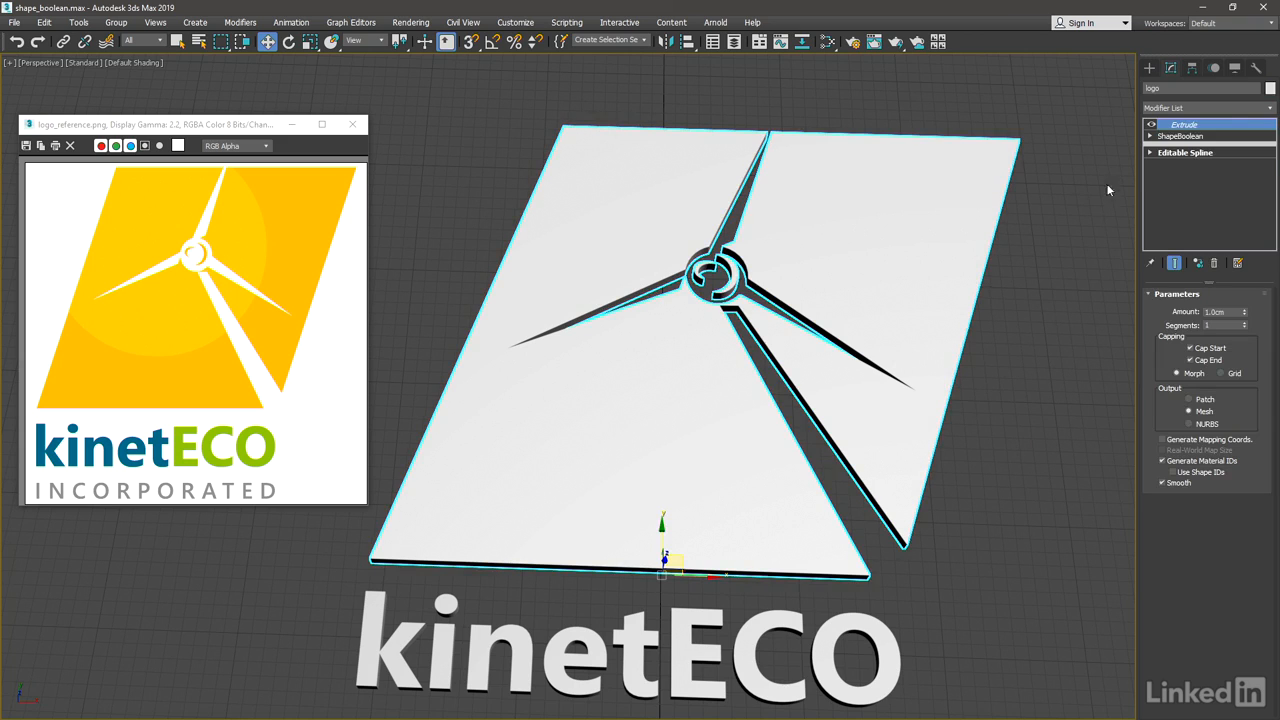
pyautogui.click(1182, 136)
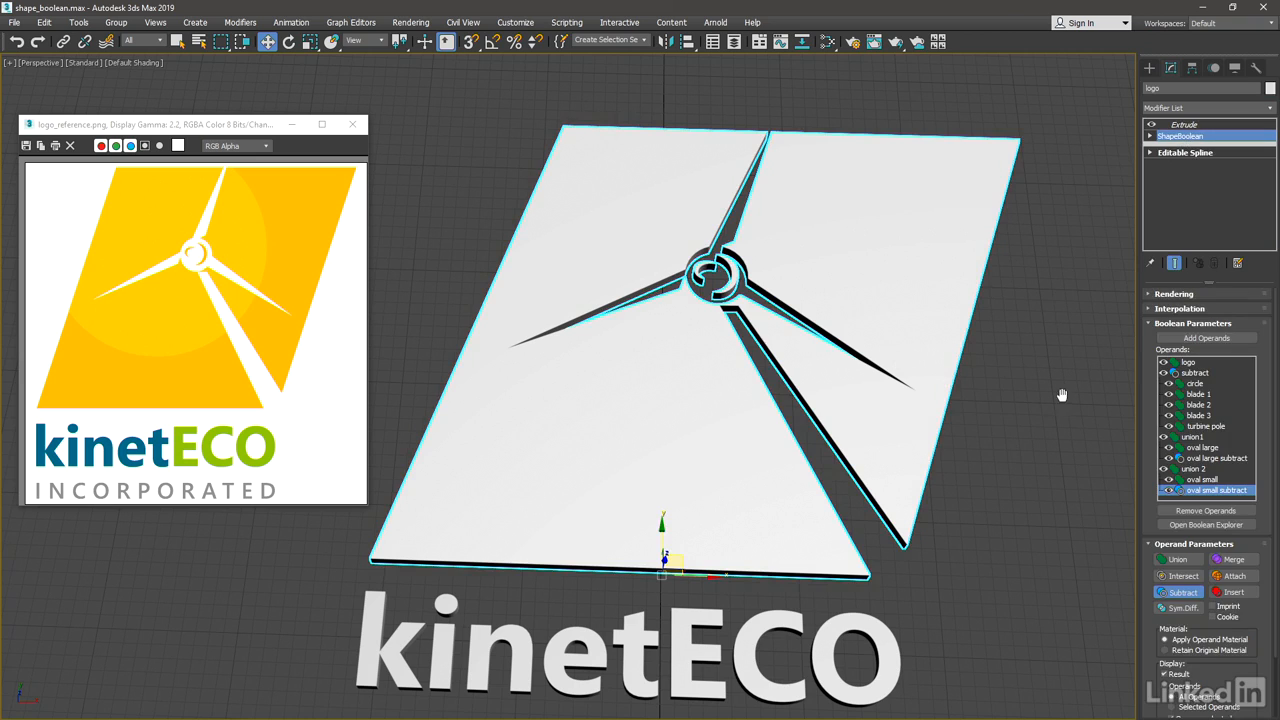
pyautogui.moveTo(1062, 395); pyautogui.dragTo(1039, 356, button='middle')
pyautogui.click(1189, 364)
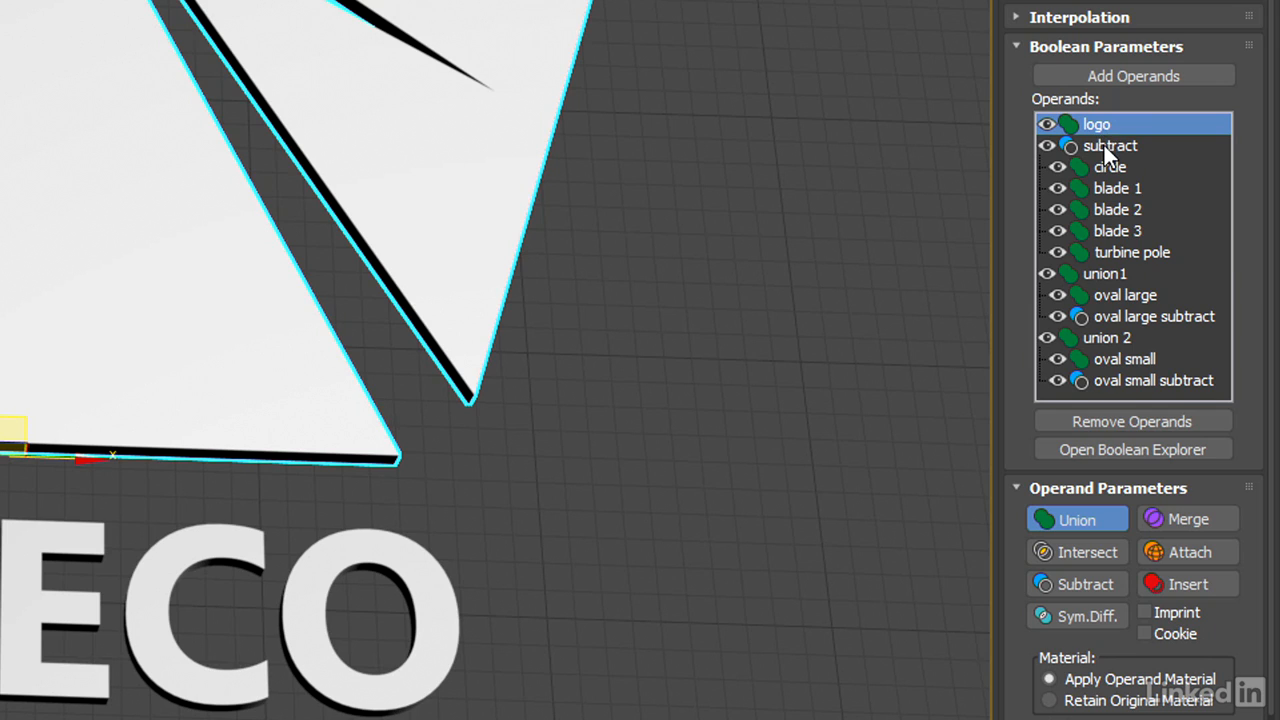
# Review the Boolean operation of the nested subtract operand and its circle, blade 1 to 3 and turbine pole sub-operands.
pyautogui.click(1104, 145)
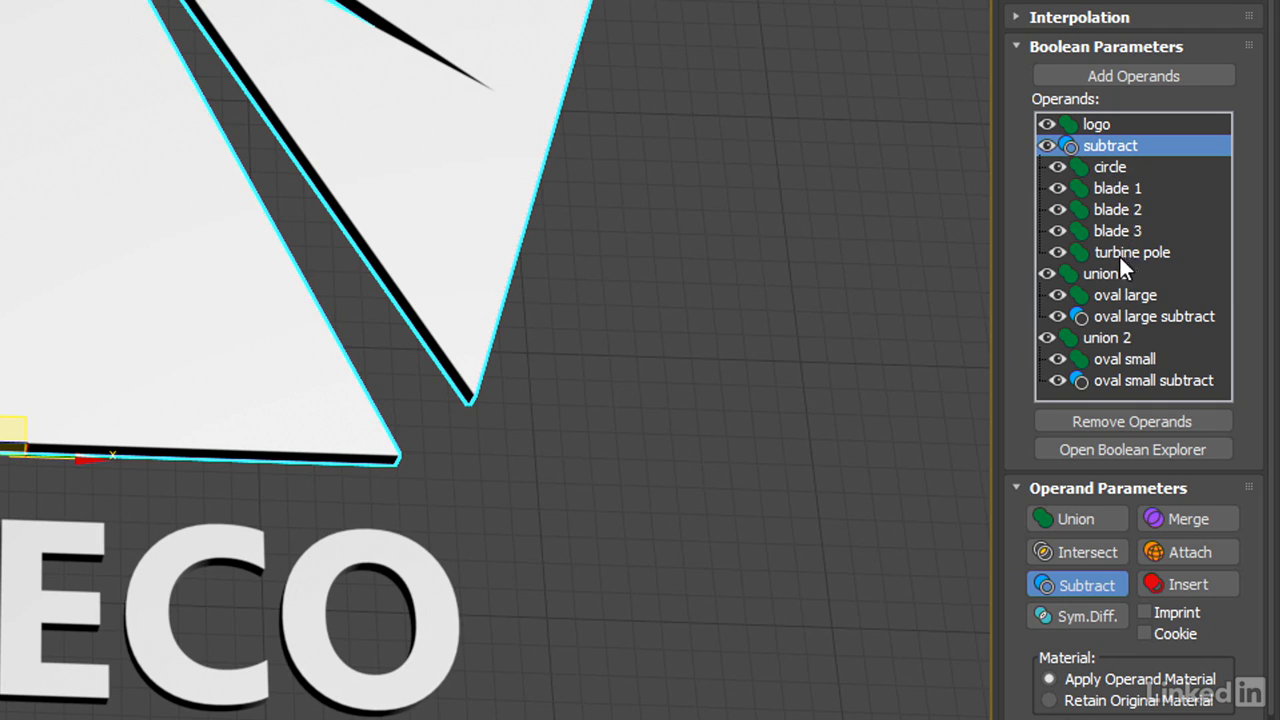
pyautogui.click(1108, 166)
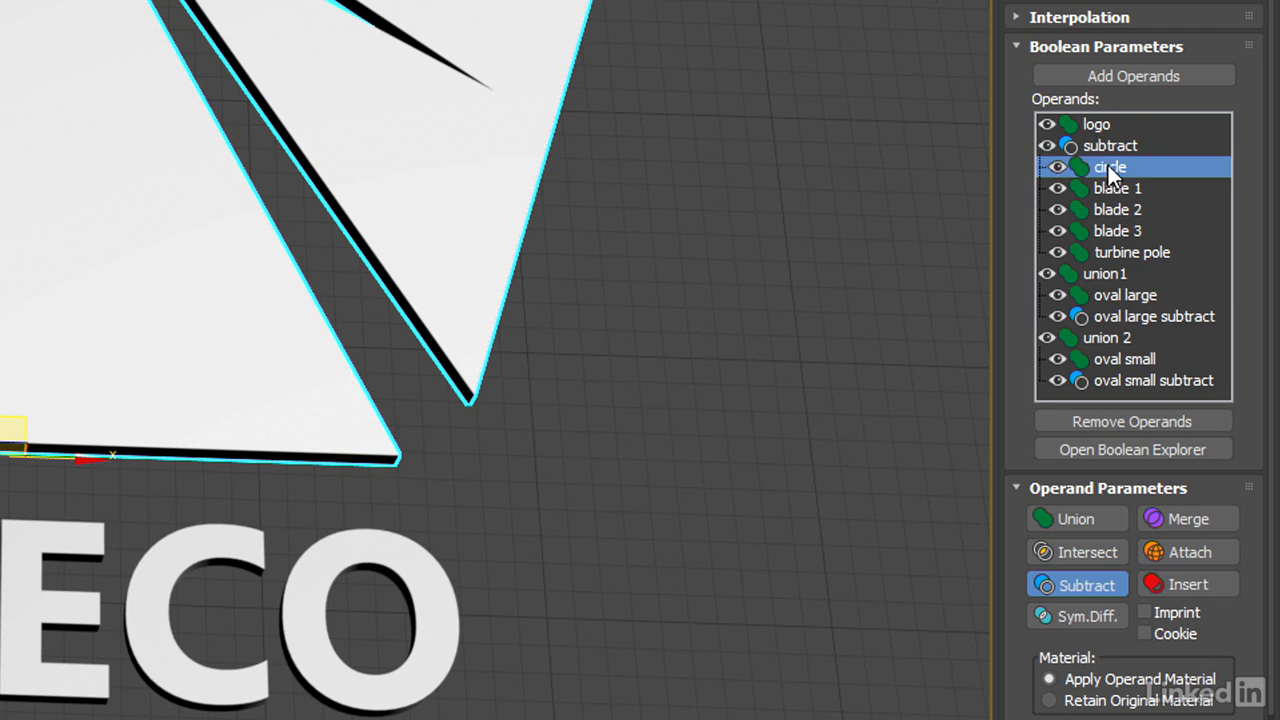
pyautogui.click(1109, 187)
pyautogui.click(1111, 209)
pyautogui.click(1116, 229)
pyautogui.click(1119, 249)
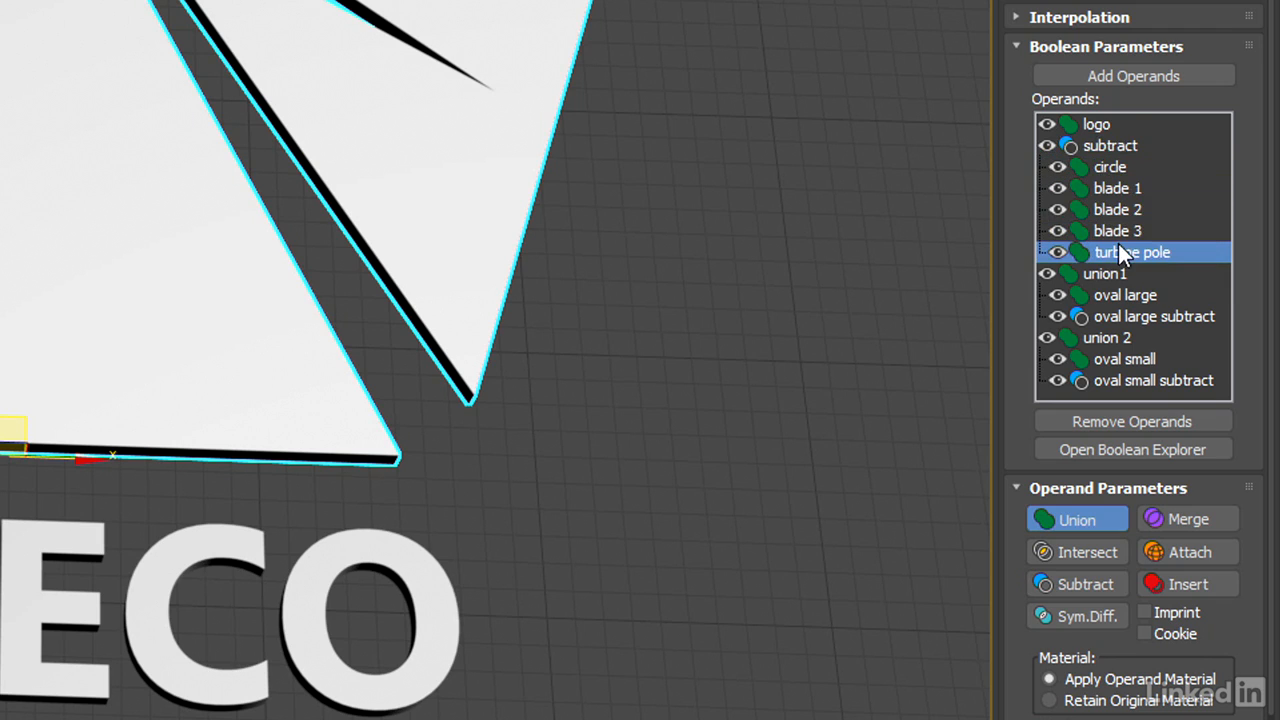
pyautogui.click(1117, 146)
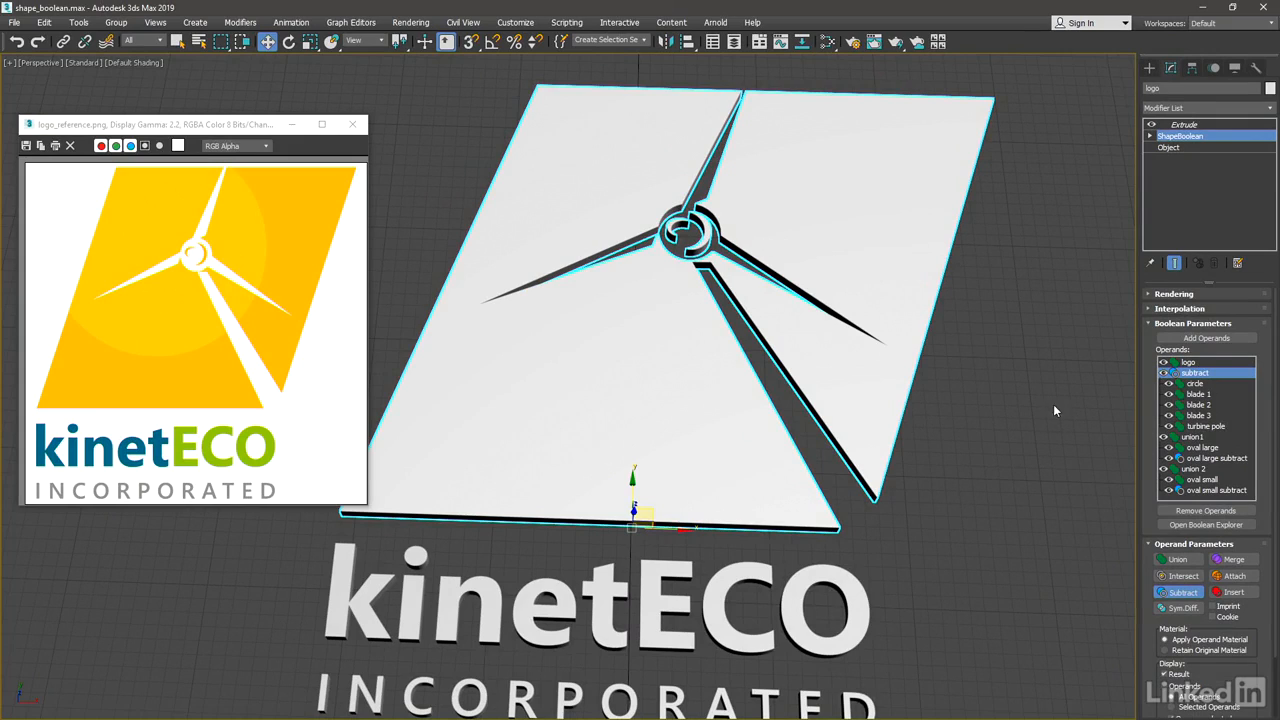
# Inspect the union1 operand with its large oval sub-operands, and the oval small subtract operand inside union 2.
pyautogui.click(1192, 438)
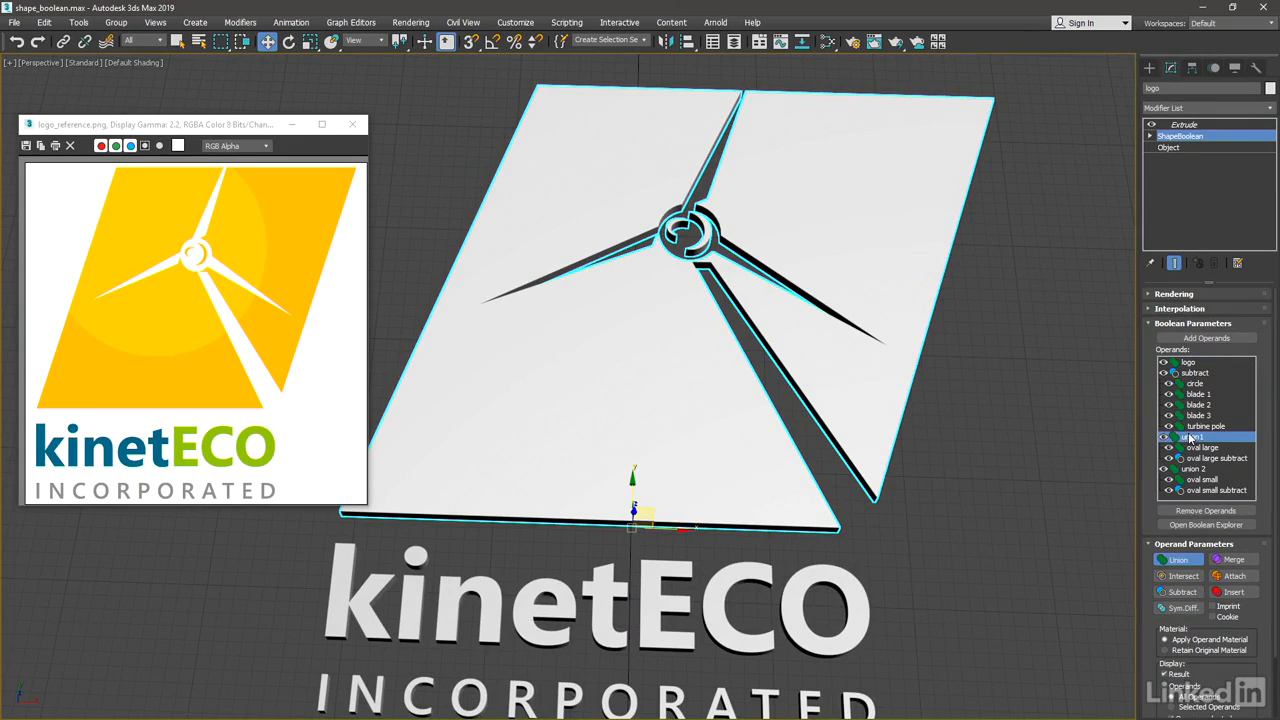
pyautogui.click(1205, 448)
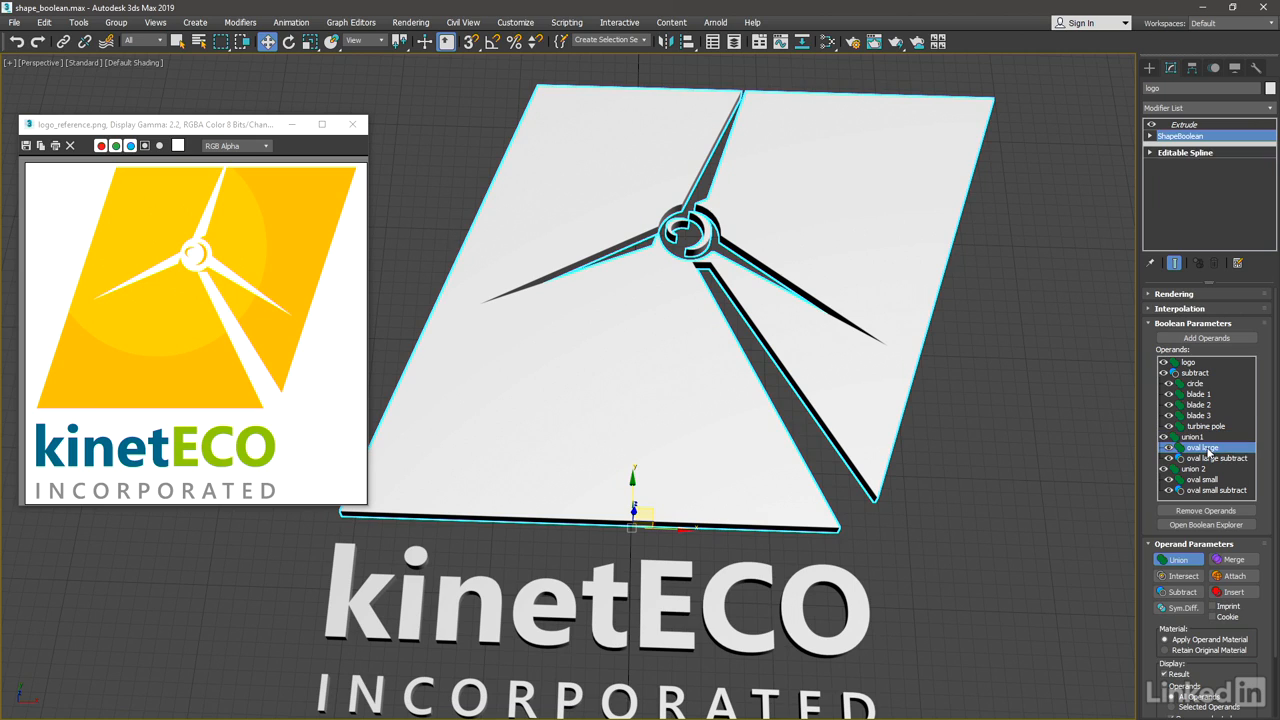
pyautogui.click(1210, 459)
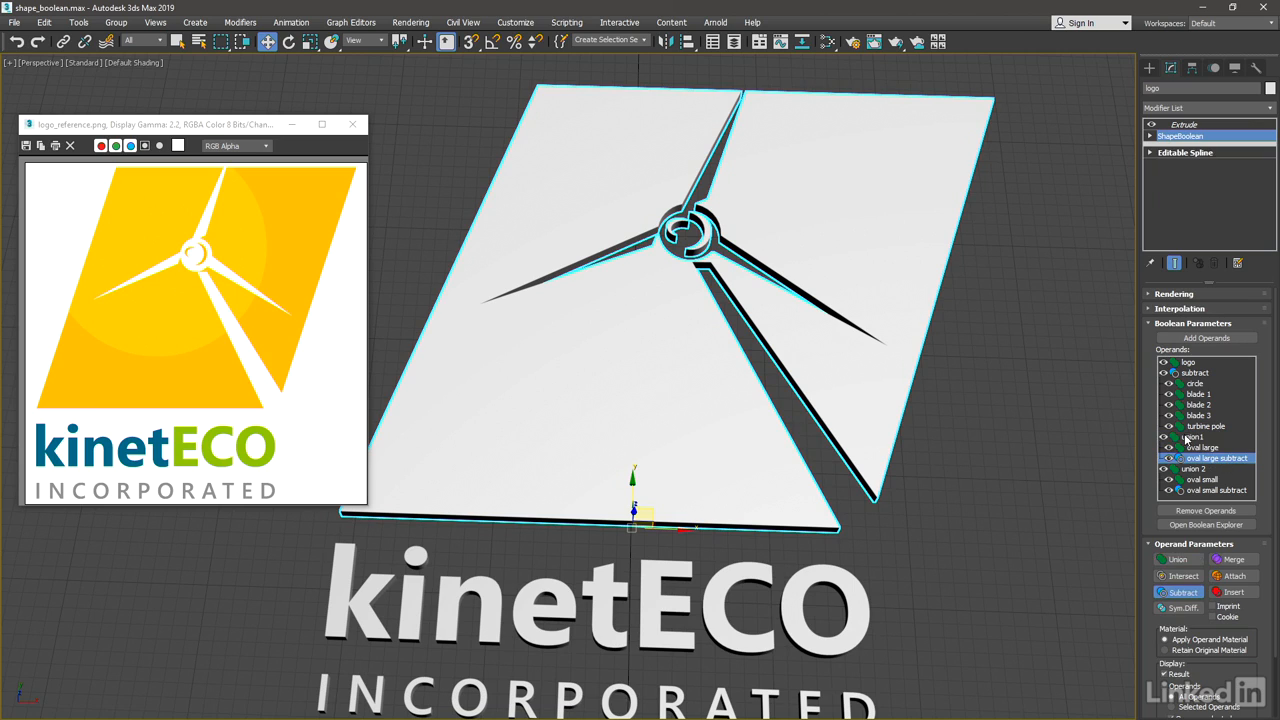
pyautogui.click(1193, 437)
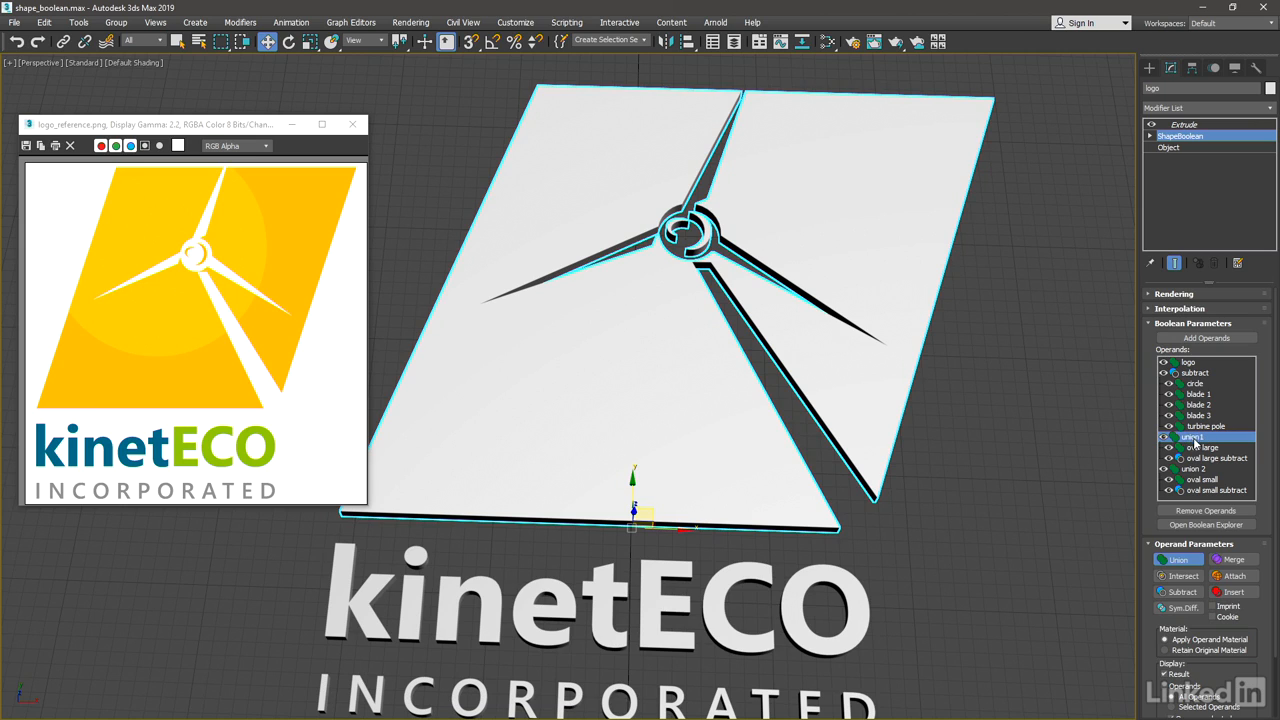
pyautogui.click(1207, 490)
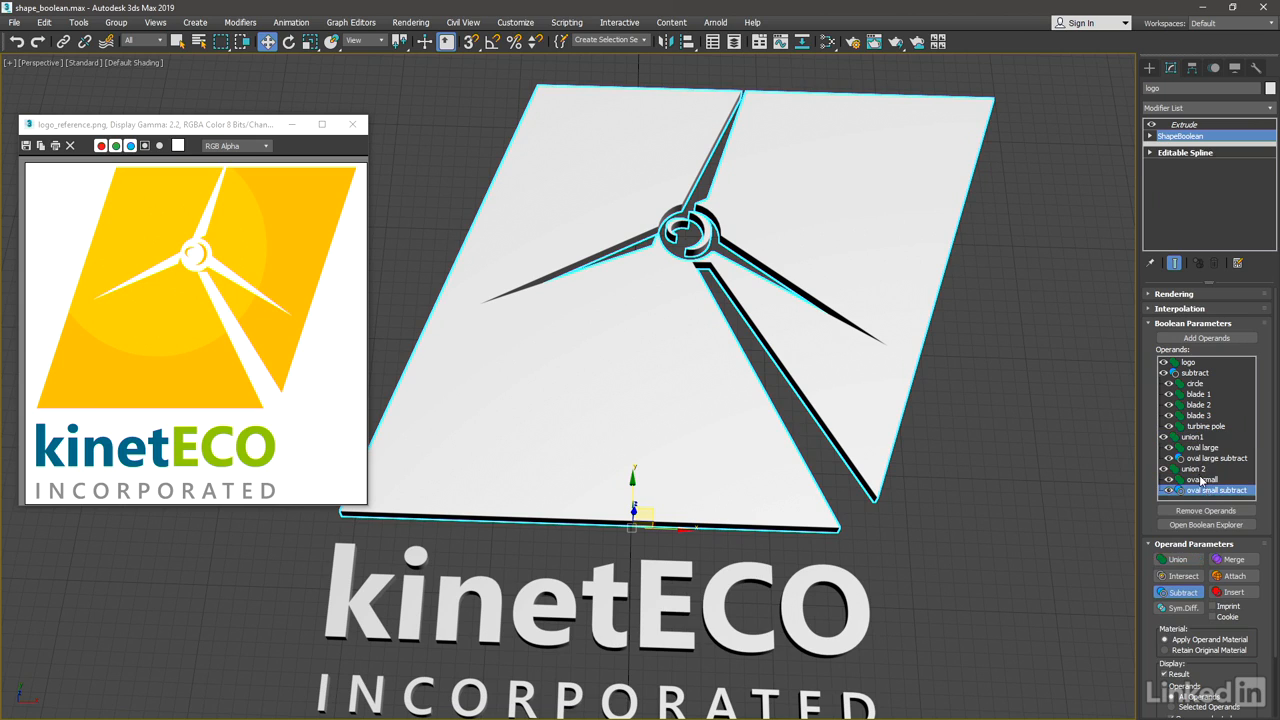